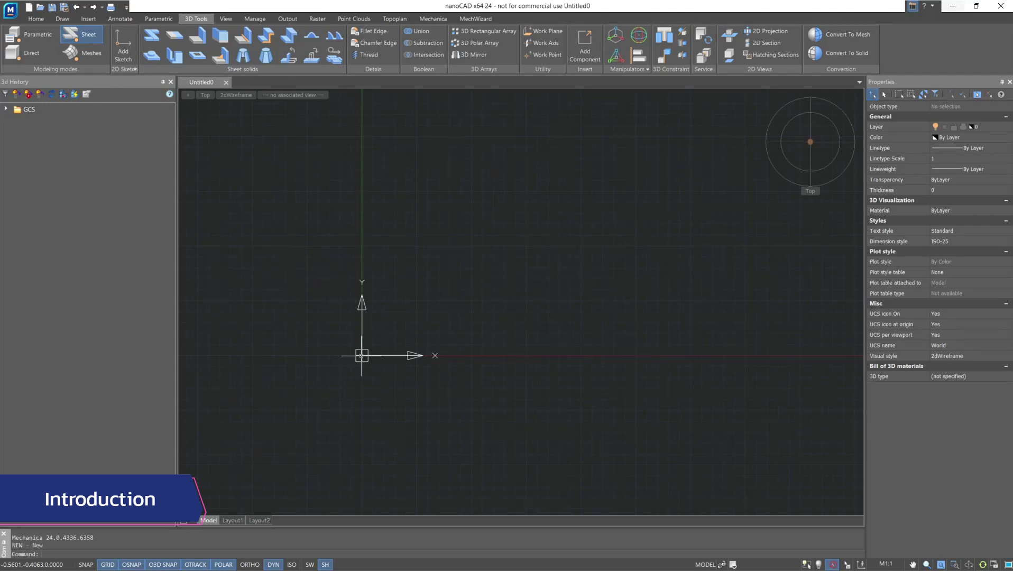
Add a planar sketch on the XY plane and draw a circle centred at about (88, 69).
left_click(122, 53)
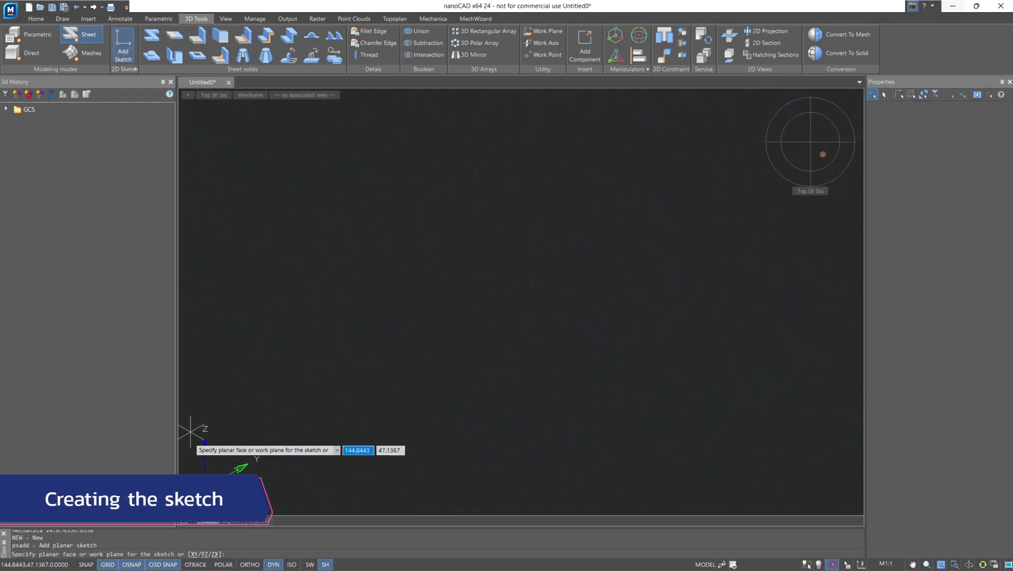
left_click(194, 555)
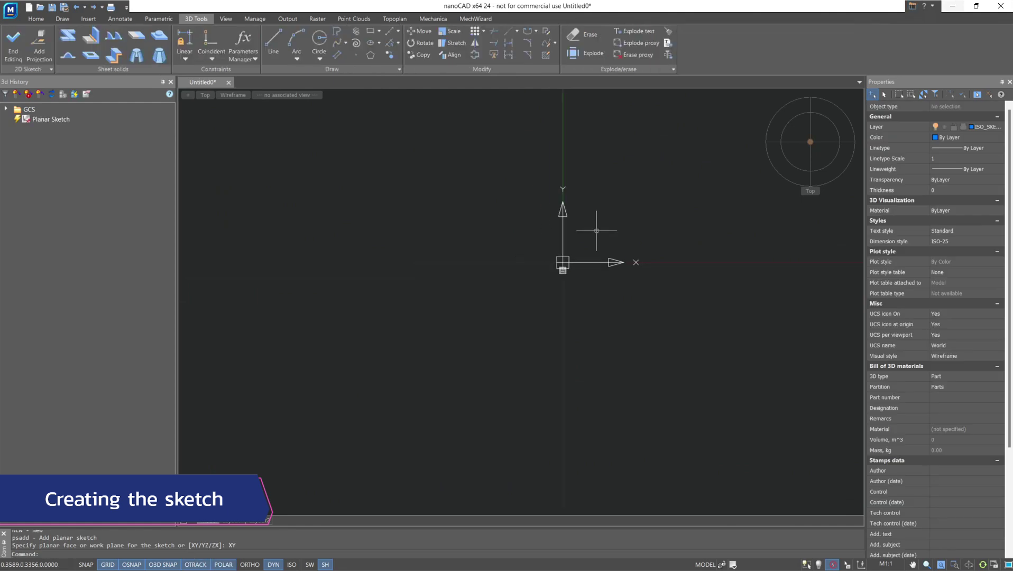
scroll(597, 231, "down", 9)
middle_click_drag(606, 230, 317, 416)
scroll(381, 333, "down", 1)
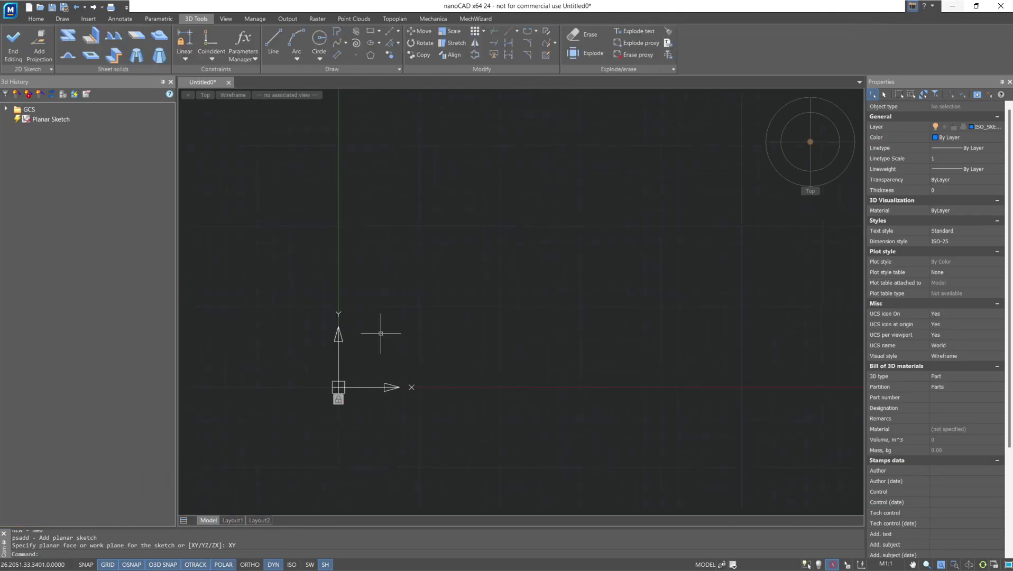
left_click(319, 38)
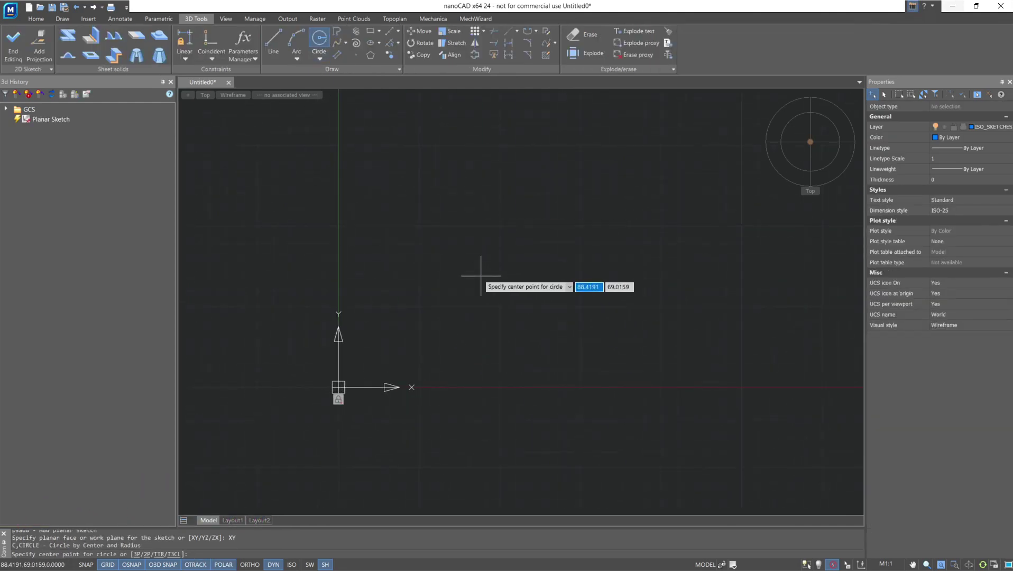
left_click(481, 275)
left_click(452, 215)
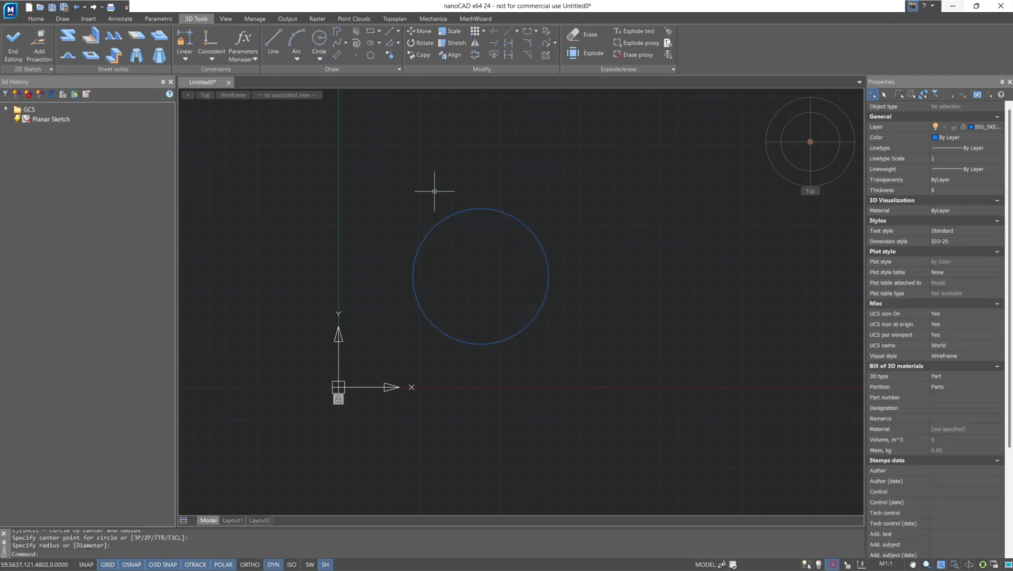
Draw a six-sided inscribed polygon on the negative X side of the Y axis, level with the circle.
left_click(371, 55)
key("Return")
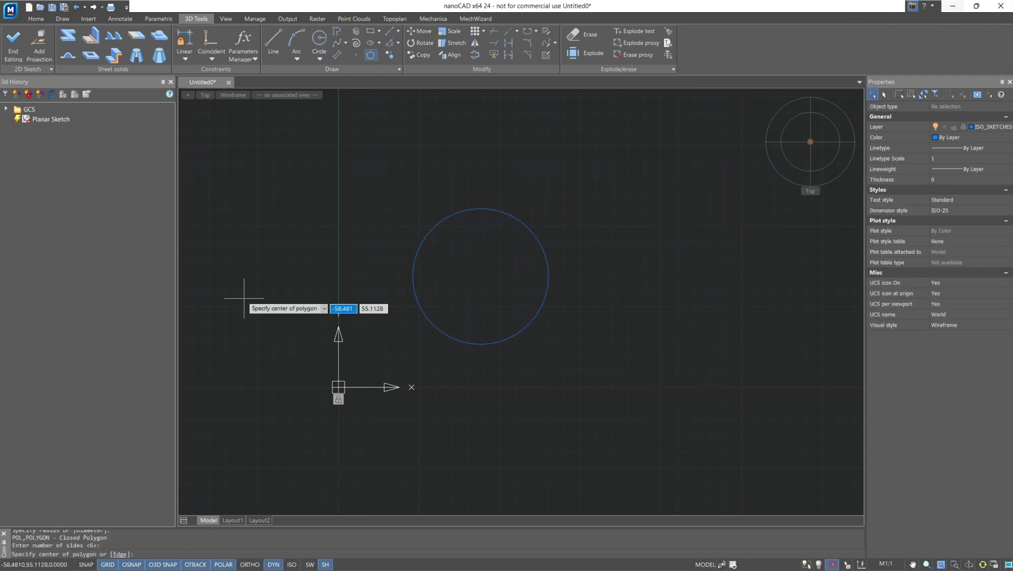
left_click(253, 302)
left_click(282, 323)
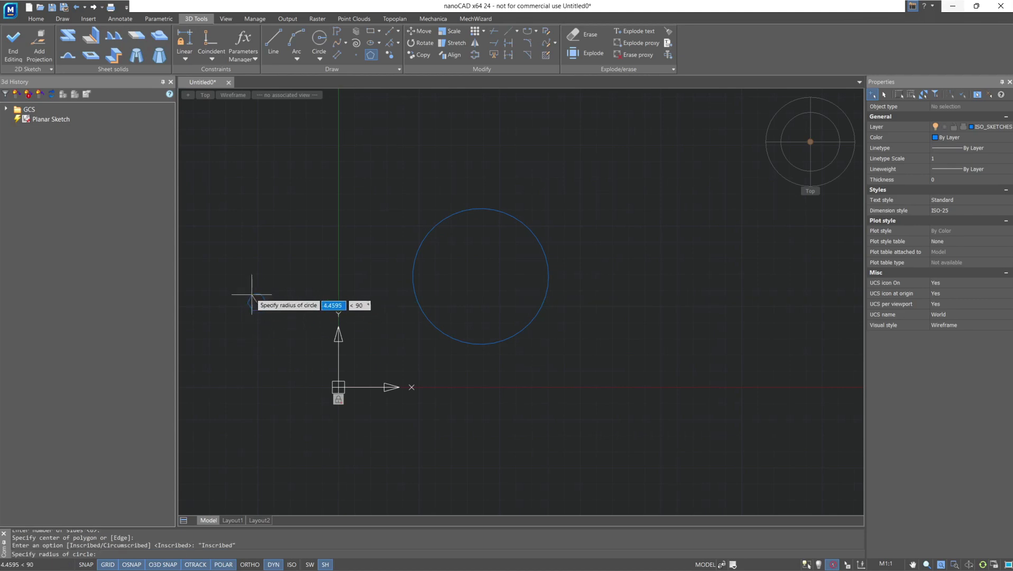
left_click(242, 223)
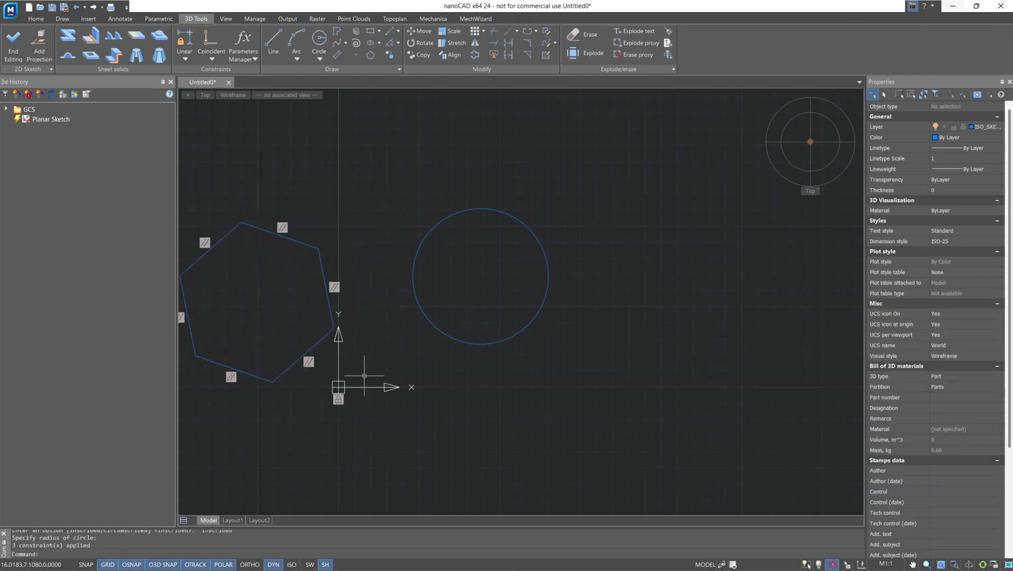
Draw an upward-opening three-point arc below the X axis and finish editing the sketch.
middle_click_drag(364, 376, 383, 308)
scroll(385, 307, "down", 1)
left_click(295, 41)
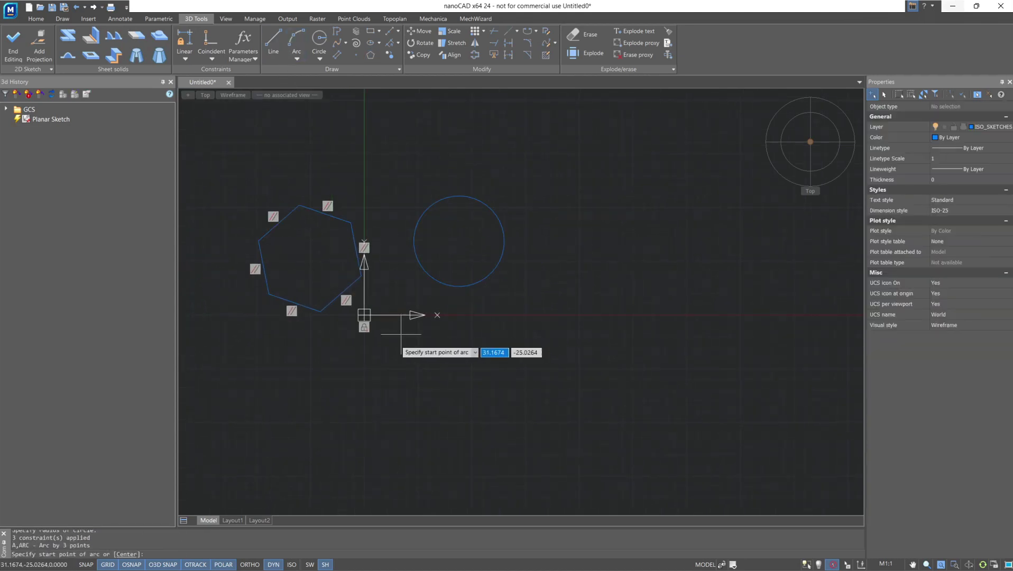
left_click(338, 402)
left_click(420, 453)
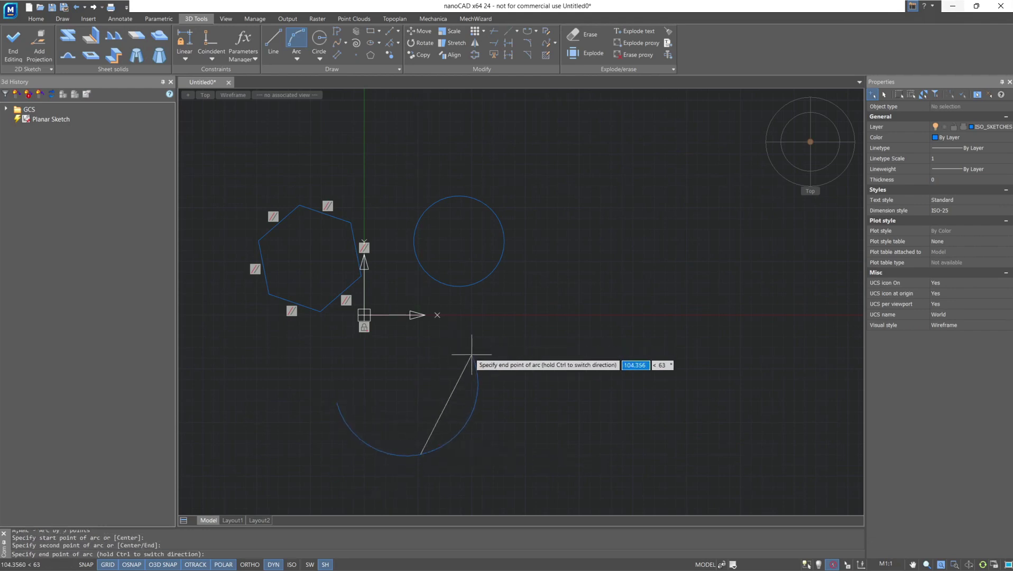
left_click(471, 354)
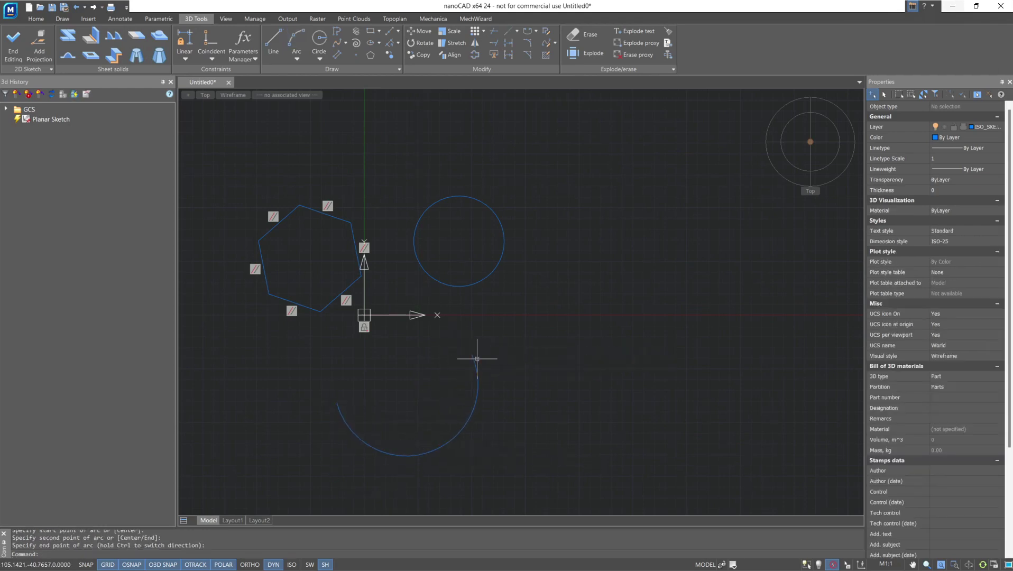
left_click(13, 50)
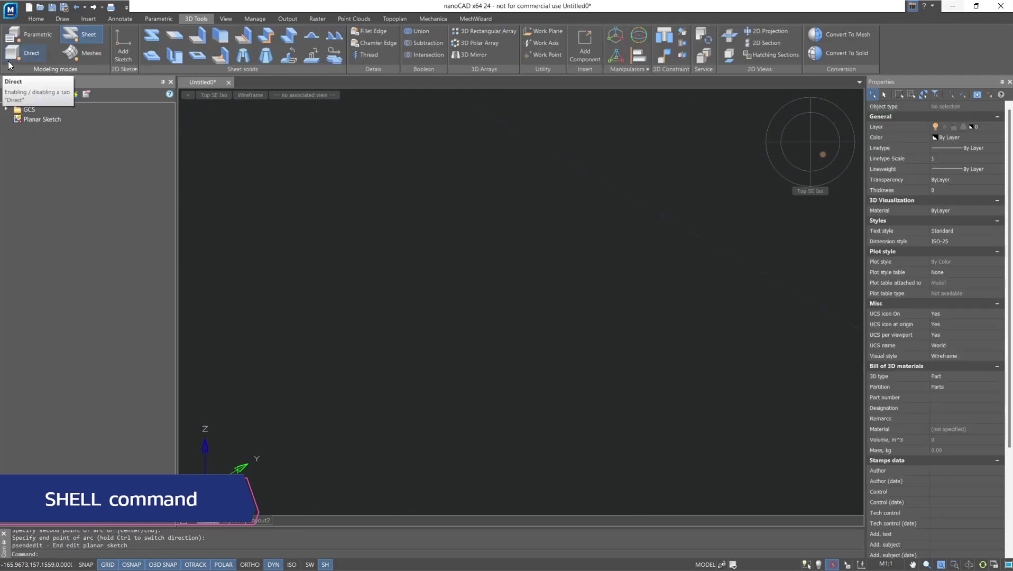
Create a Shell from the hexagon profile in the Top SW Iso view with thickness 3, radius 10 and height 100.
left_click(794, 153)
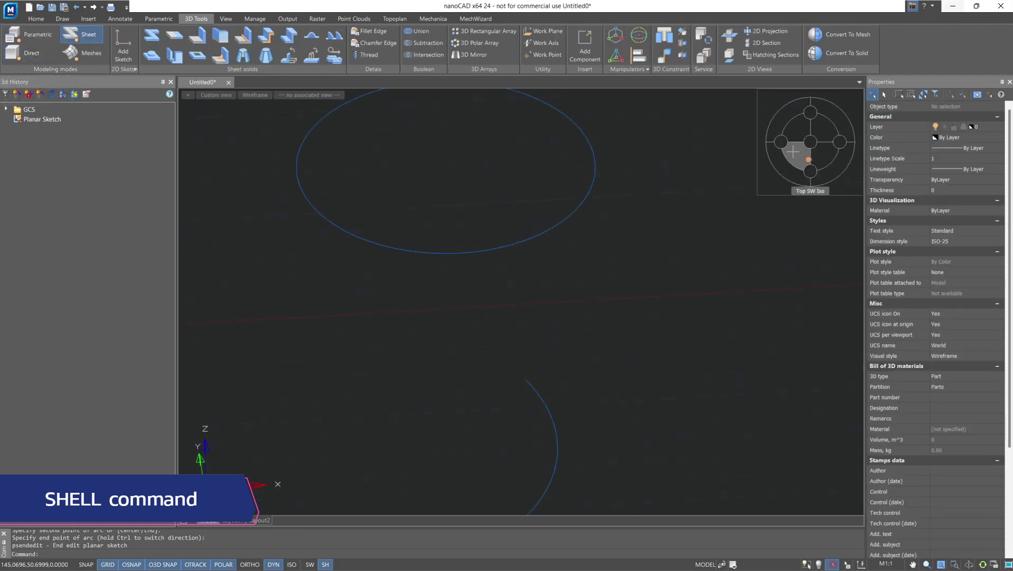
left_click(243, 55)
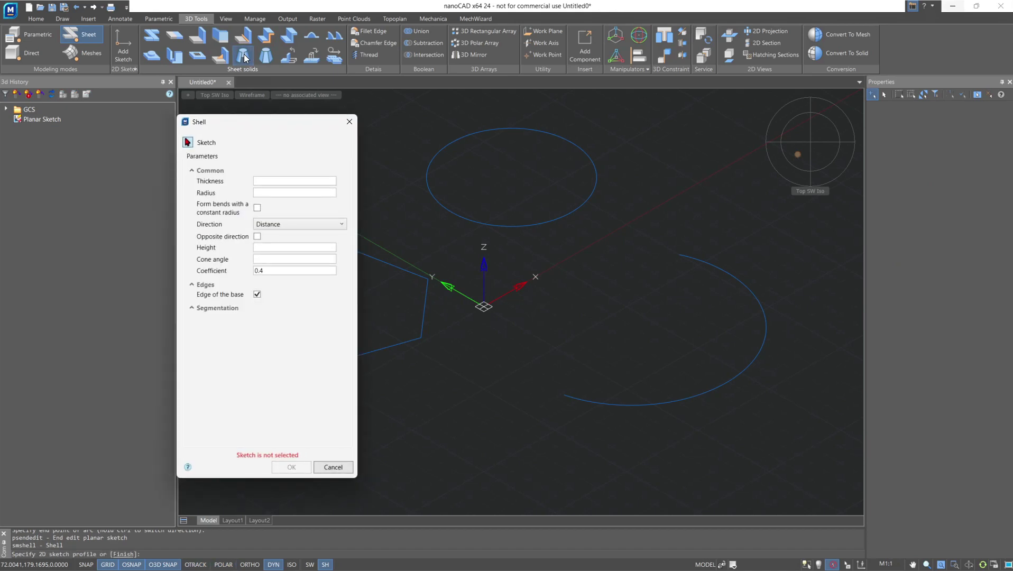
left_click(298, 182)
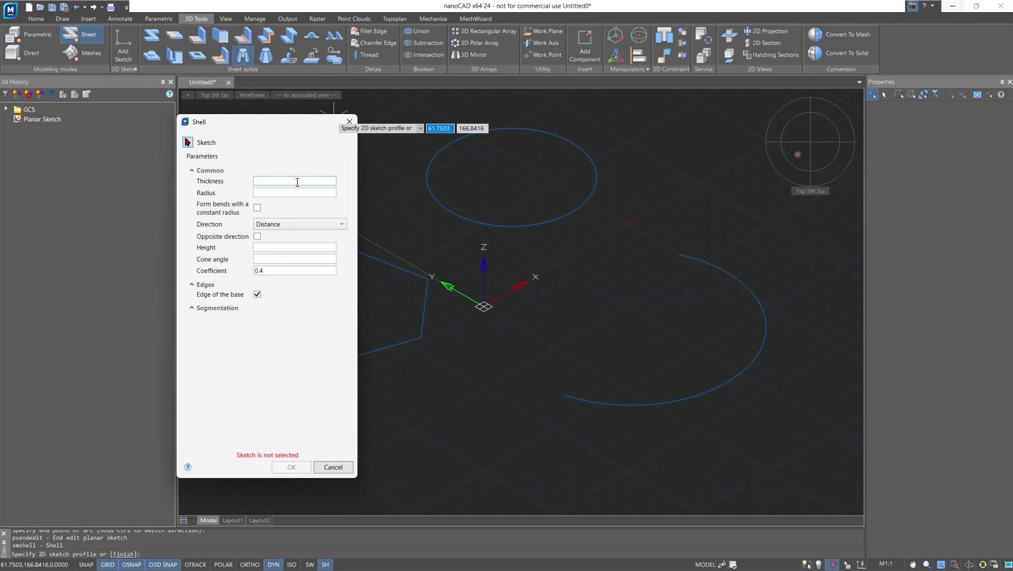
left_click(292, 190)
left_click(411, 295)
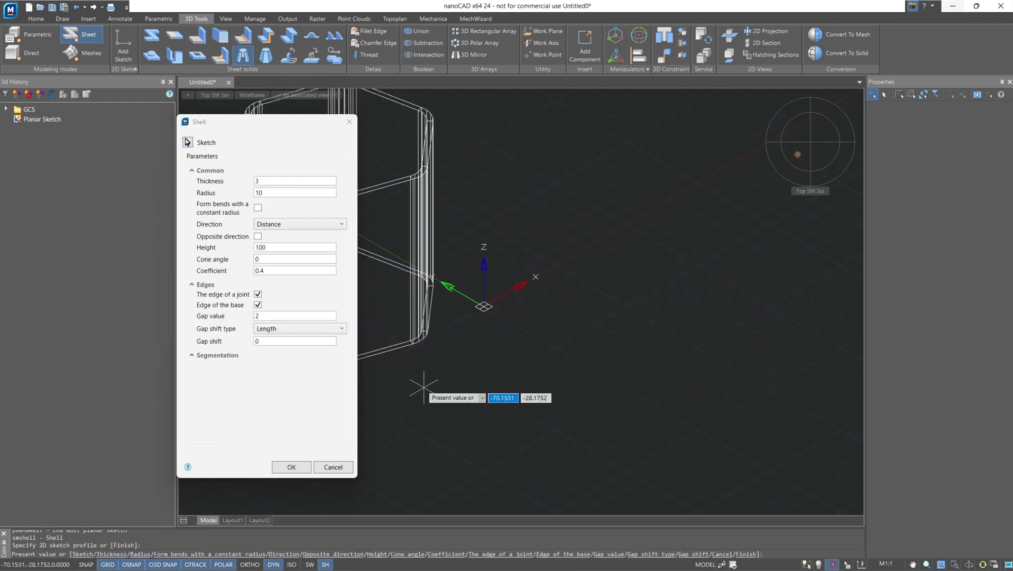
middle_click_drag(423, 386, 590, 419)
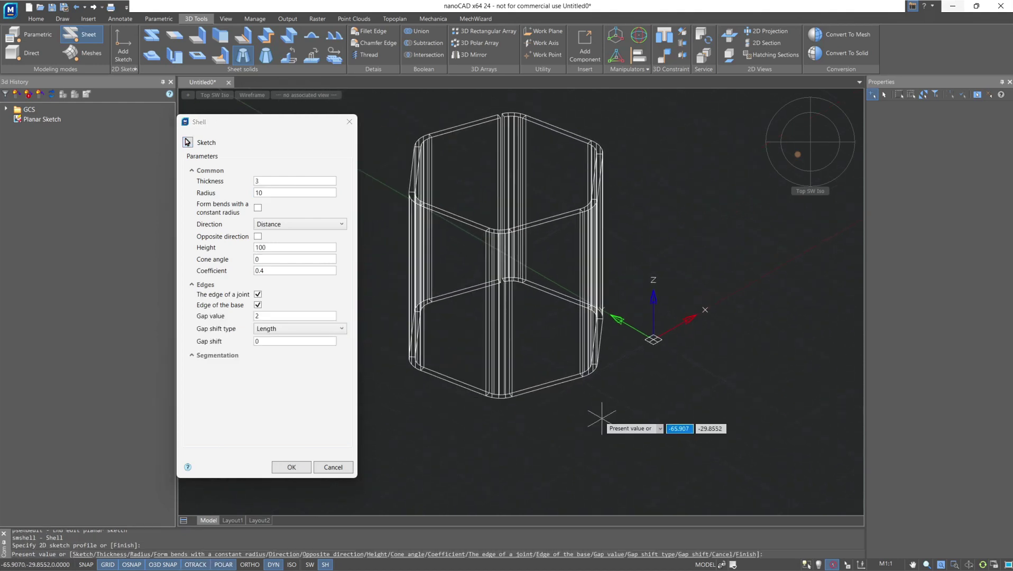
left_click(291, 465)
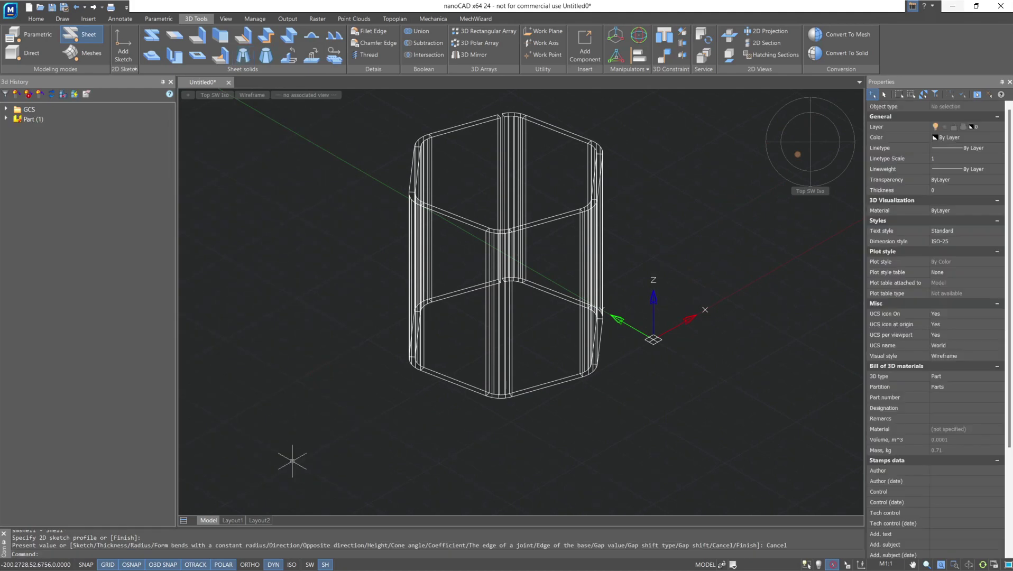
Set the visual style to Shaded with edges and open the part's Shell feature for editing.
left_click(253, 96)
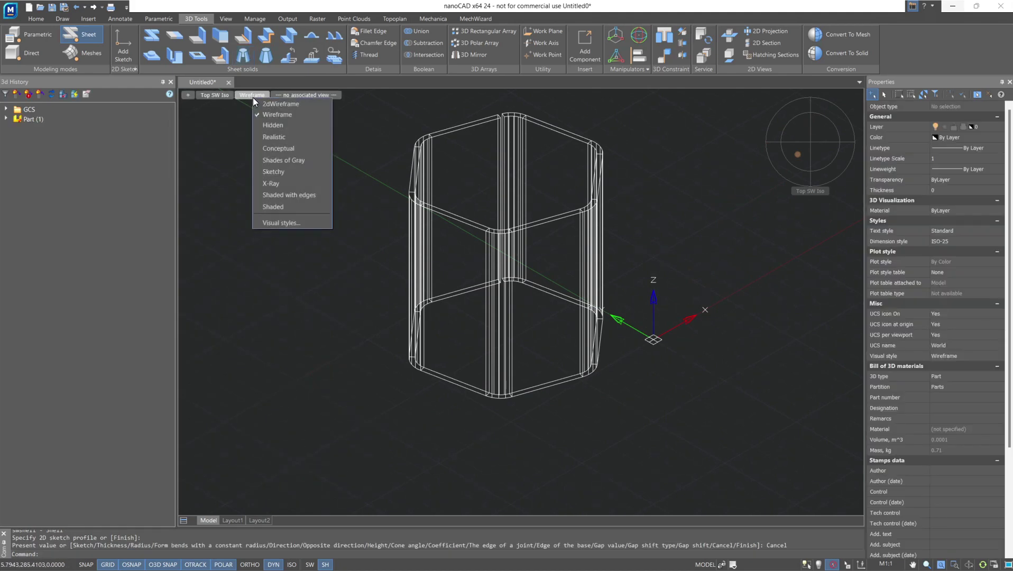
left_click(277, 194)
left_click(6, 119)
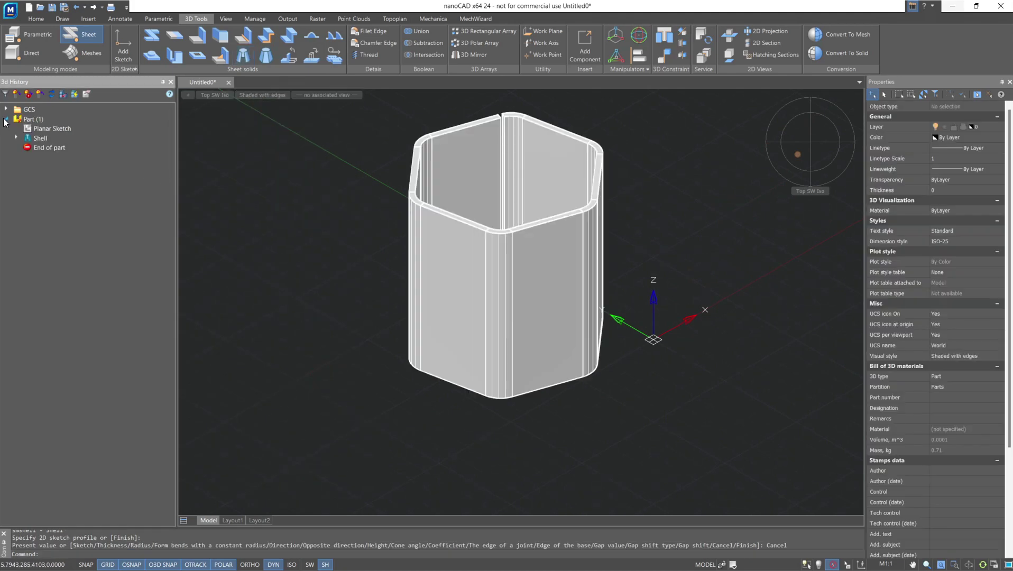
right_click(44, 140)
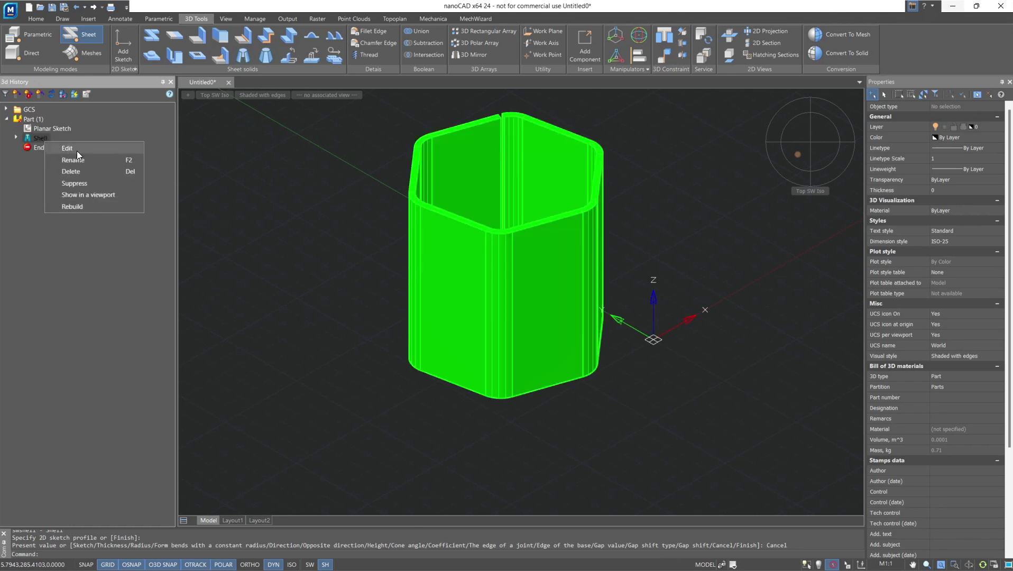
left_click(77, 150)
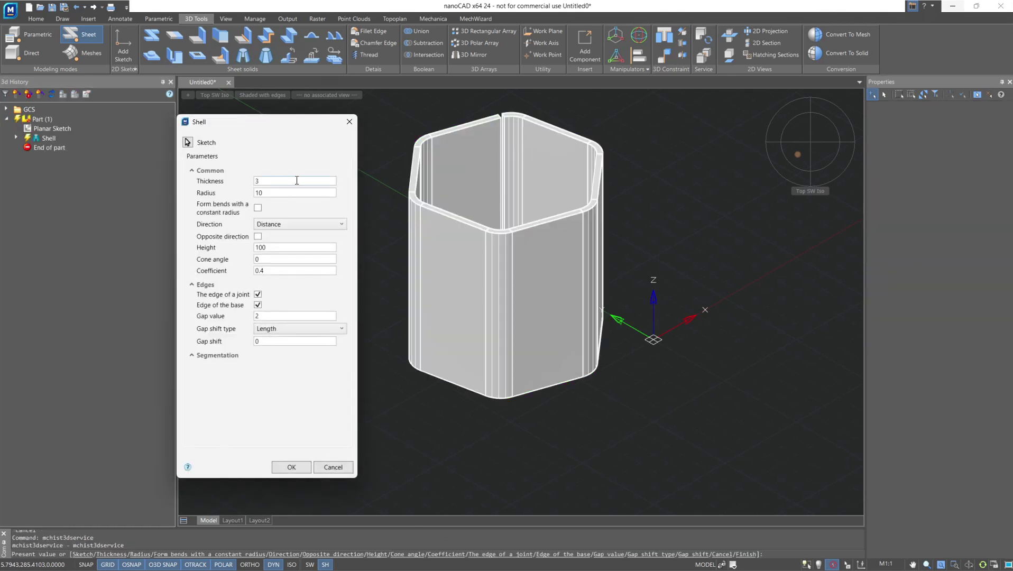
Try a thickness of 10 on the hexagonal shell and set it back to 3.
left_click_drag(297, 181, 248, 182)
type("10")
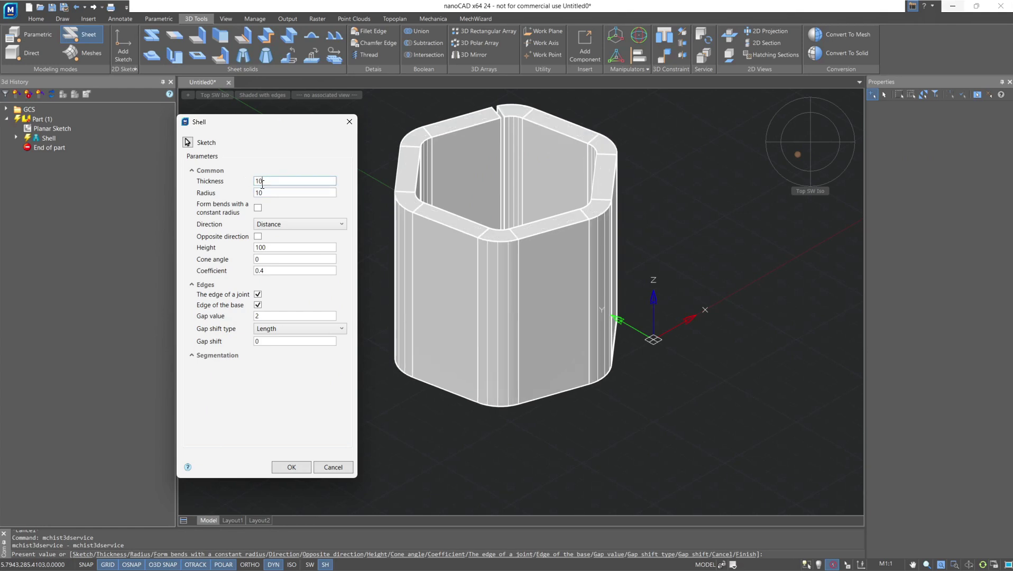
left_click_drag(262, 183, 247, 188)
type("3")
key("Tab")
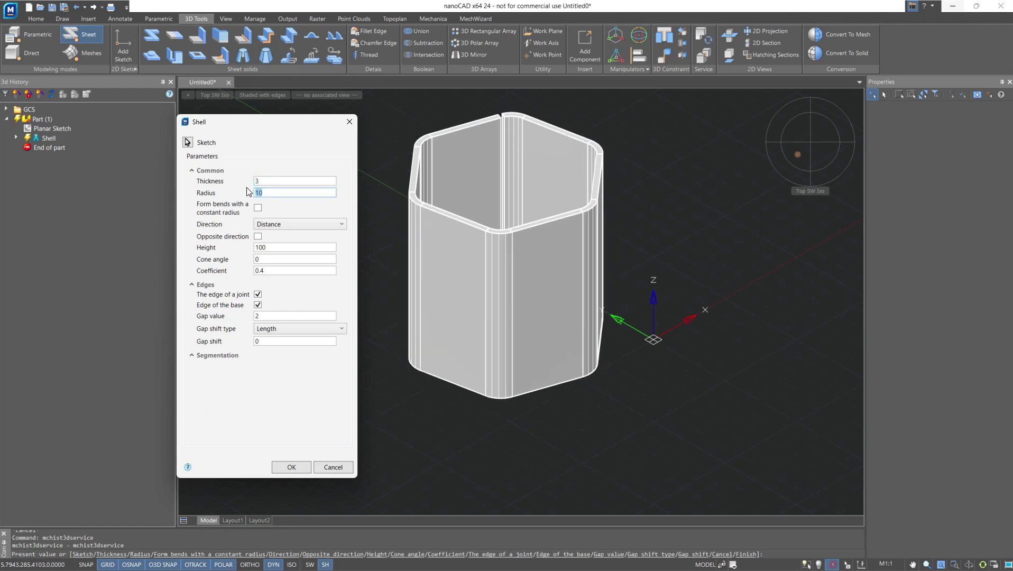
Try a bend radius of 5 on the hexagonal shell and set it back to 10.
type("5")
key("Tab")
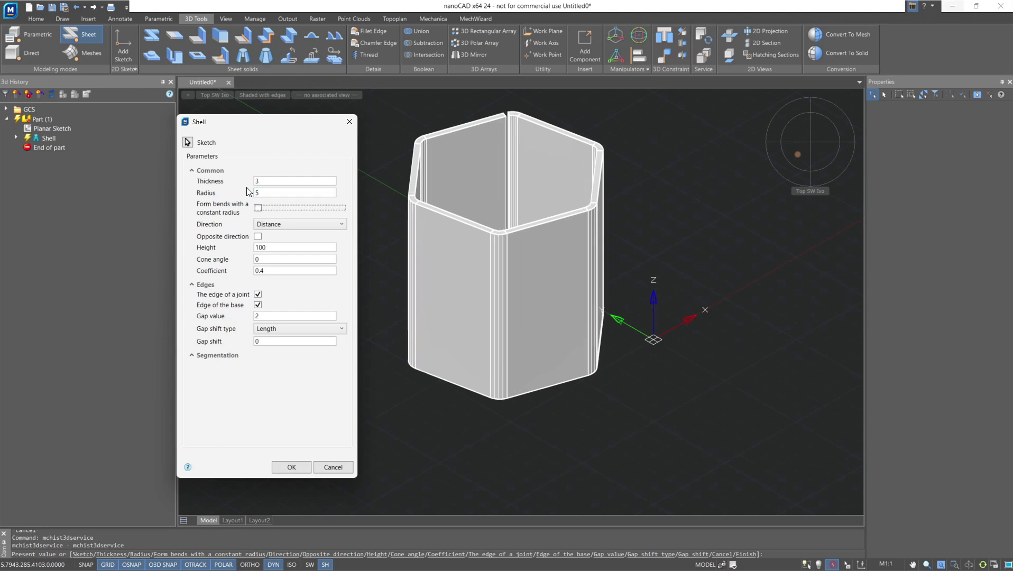
key("shift+Tab")
type("10")
key("Tab")
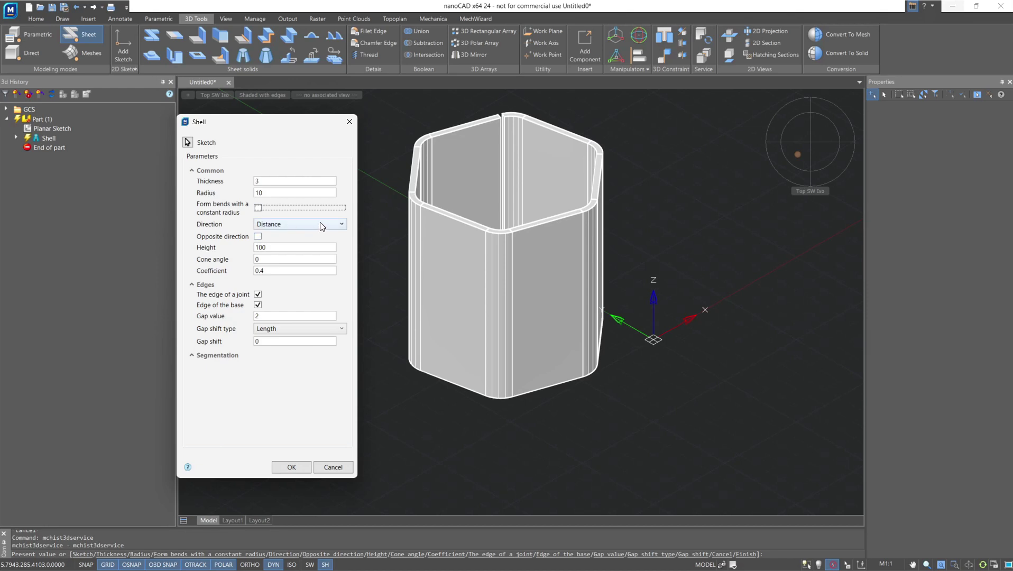
Check the shell's Direction options, then try Opposite direction and turn it off again.
left_click(341, 225)
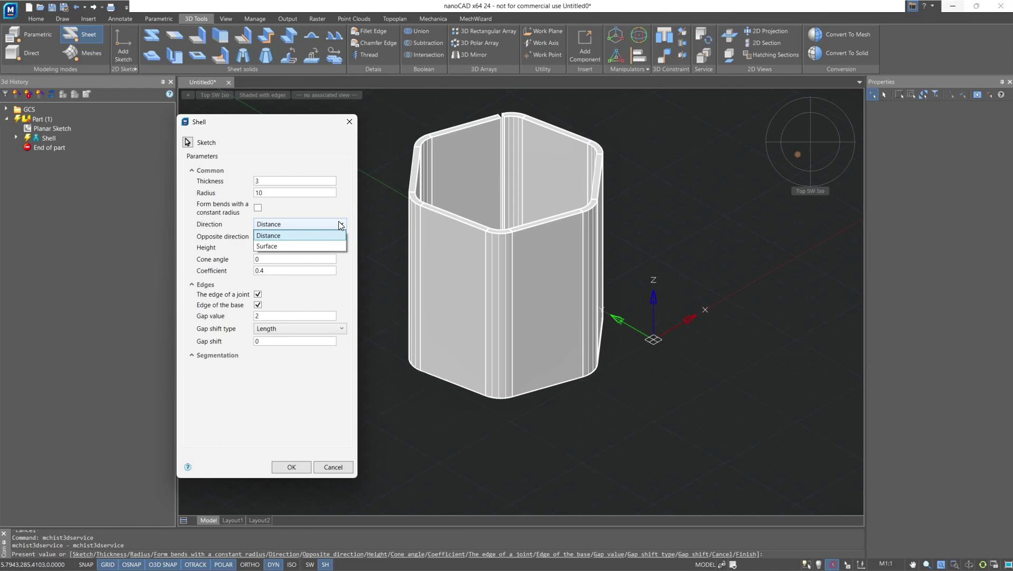
left_click(341, 224)
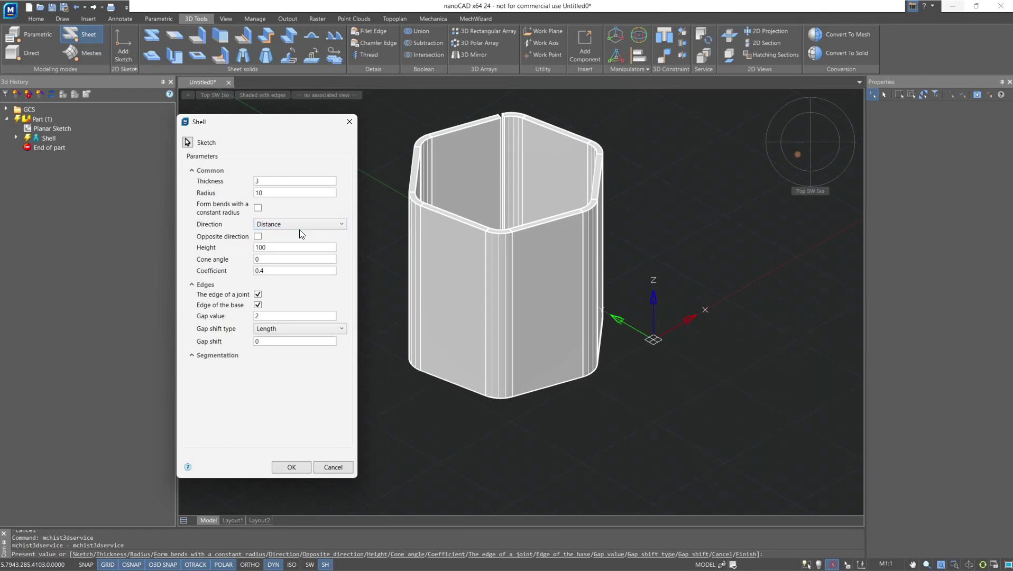
left_click(258, 237)
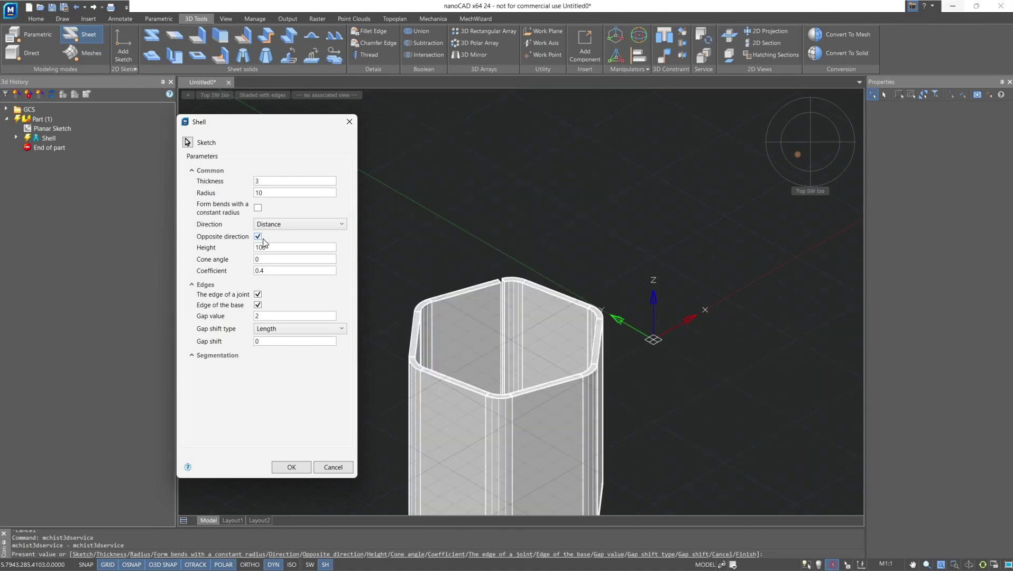
left_click(263, 239)
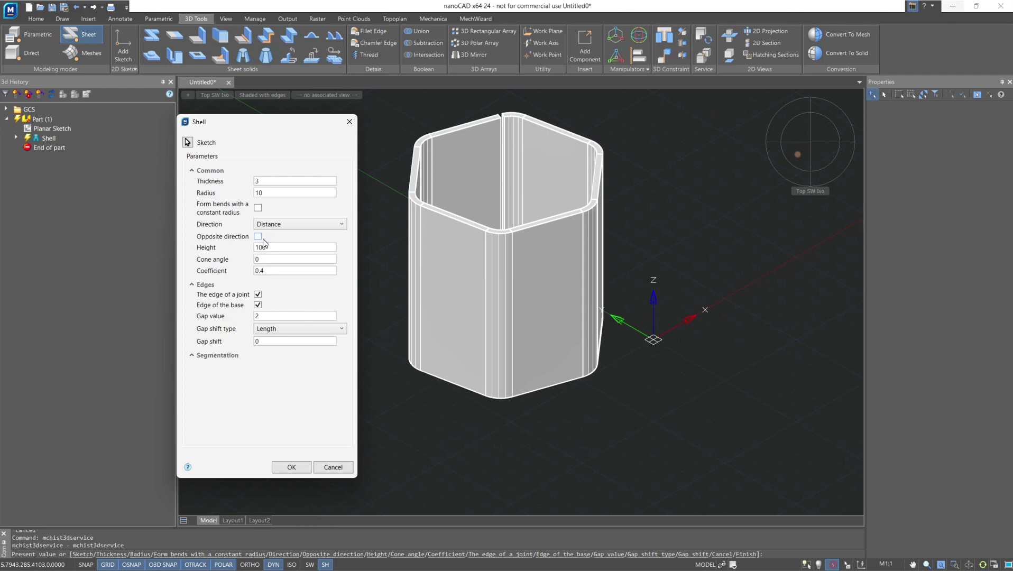
Replace the shell's hexagon profile with the circle from the same sketch.
left_click(188, 142)
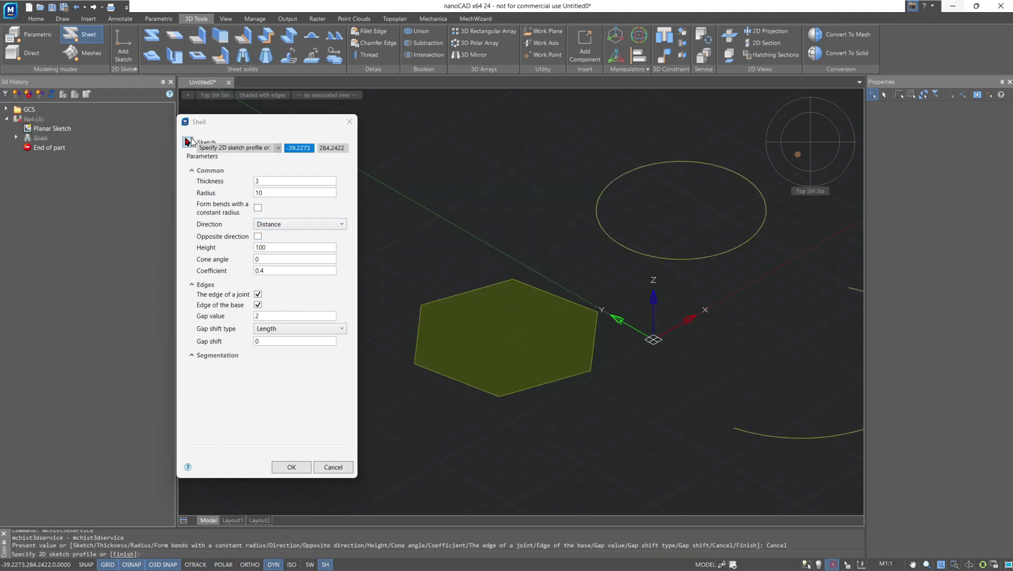
middle_click_drag(605, 330, 570, 339)
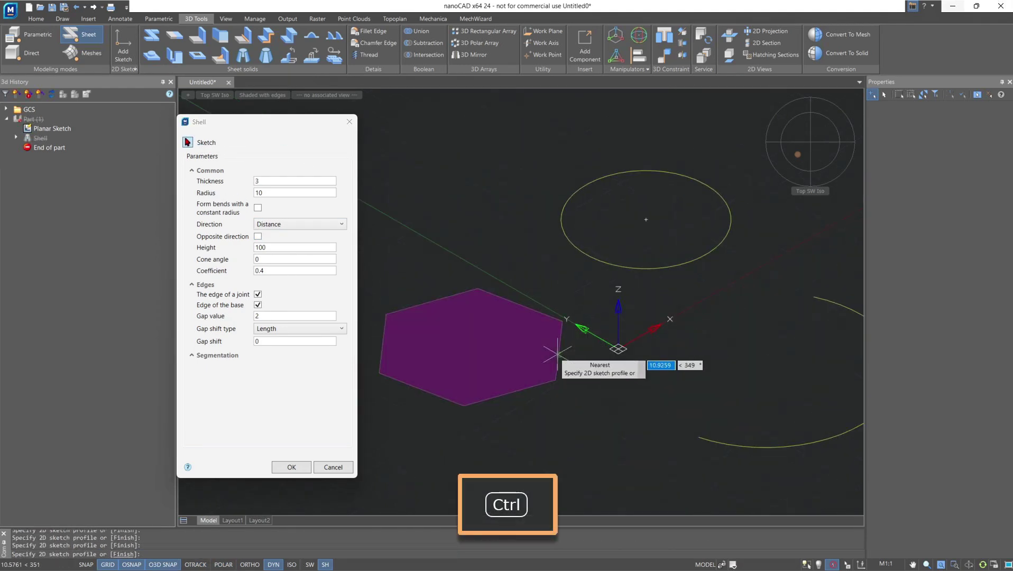
left_click(620, 259)
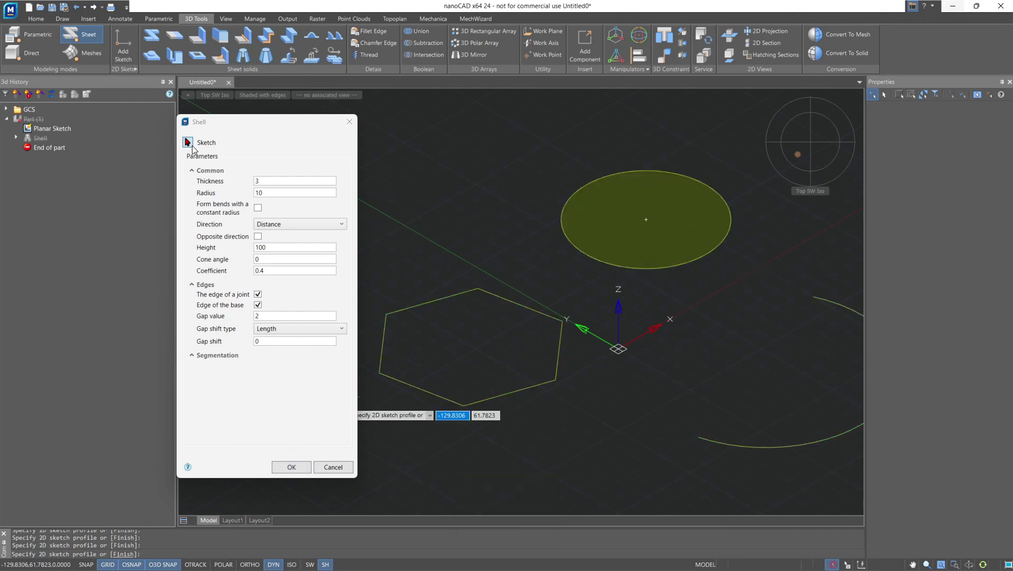
left_click(192, 147)
middle_click_drag(600, 264, 520, 390)
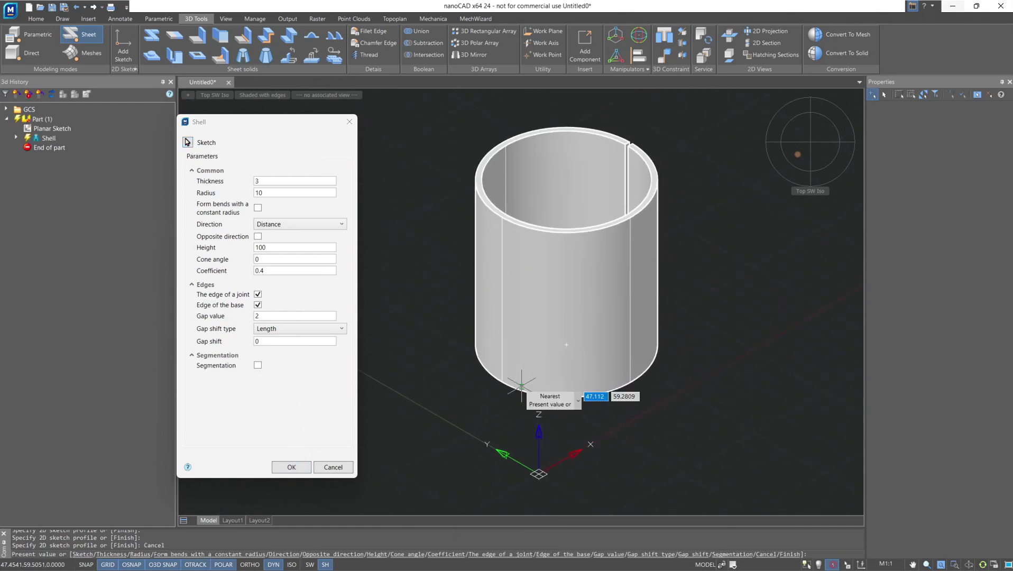
Set the cylindrical shell's cone angle to 10.
left_click_drag(265, 260, 254, 261)
type("10")
key("Tab")
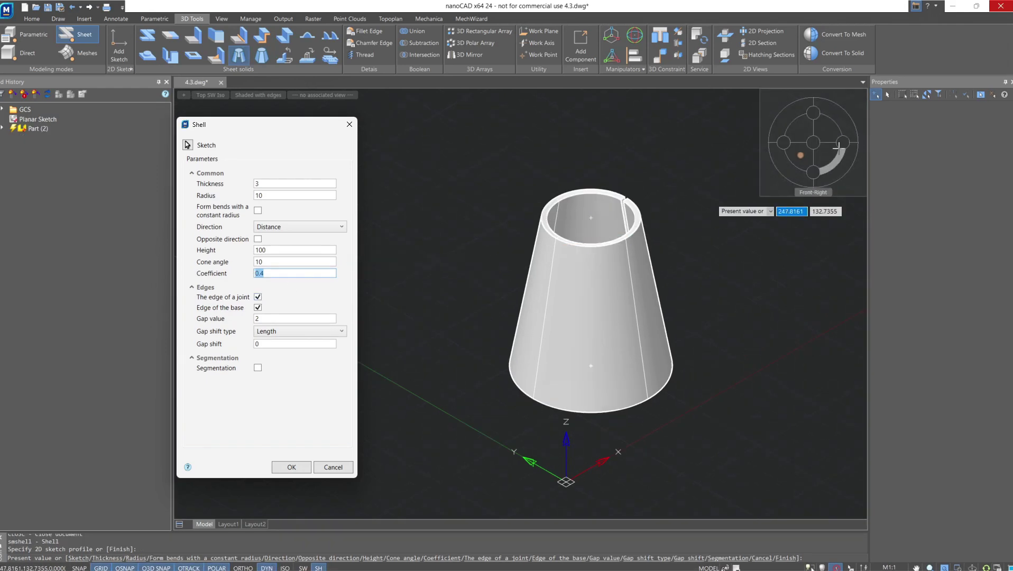
Show the conical shell from the top and set its thickness to 10.
left_click(813, 143)
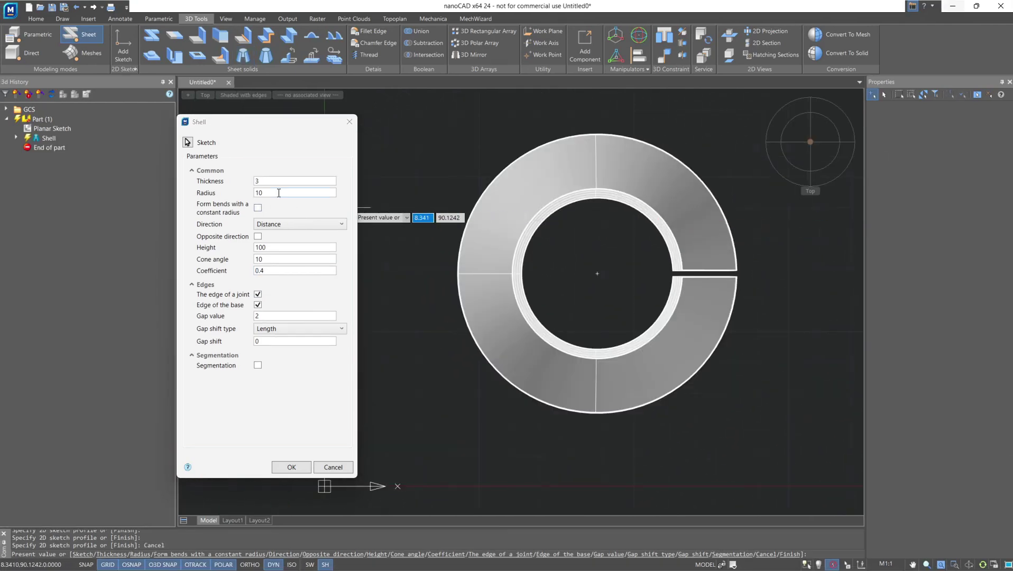
left_click(256, 181)
type("10")
key("Tab")
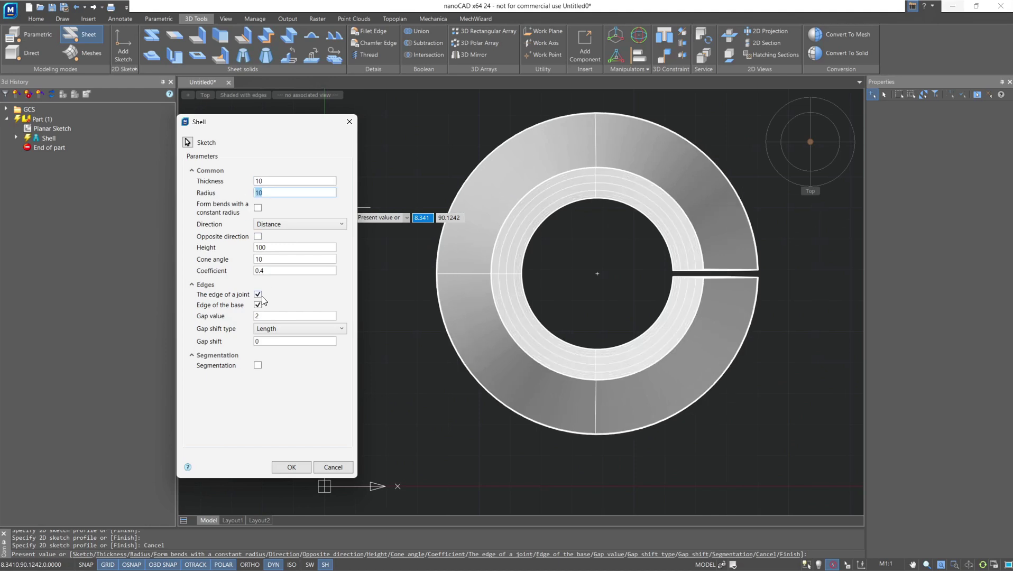
Toggle the shell's The edge of a joint option to compare the gap faces, leaving it off.
scroll(720, 236, "up", 5)
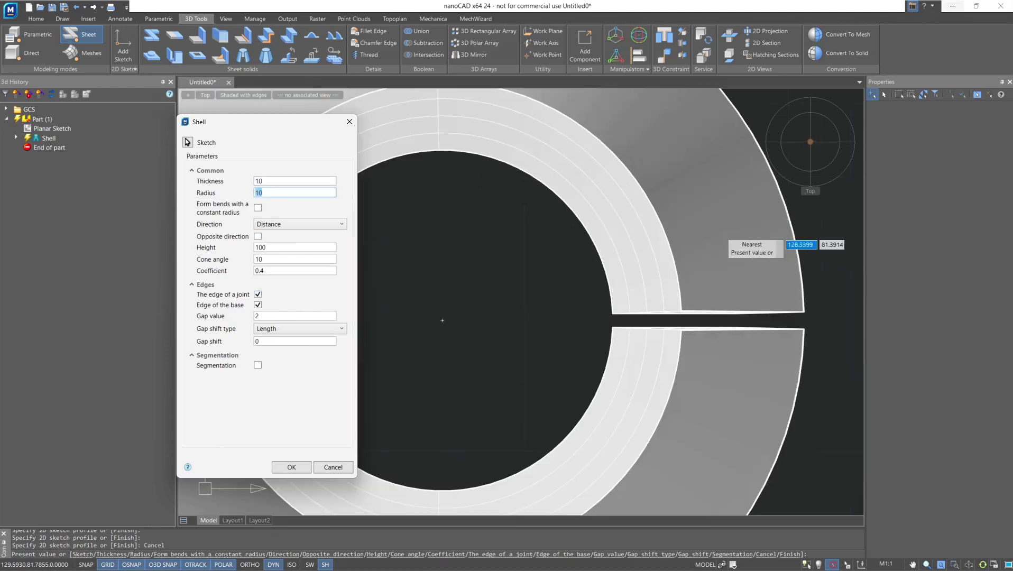
left_click(258, 295)
left_click(258, 295)
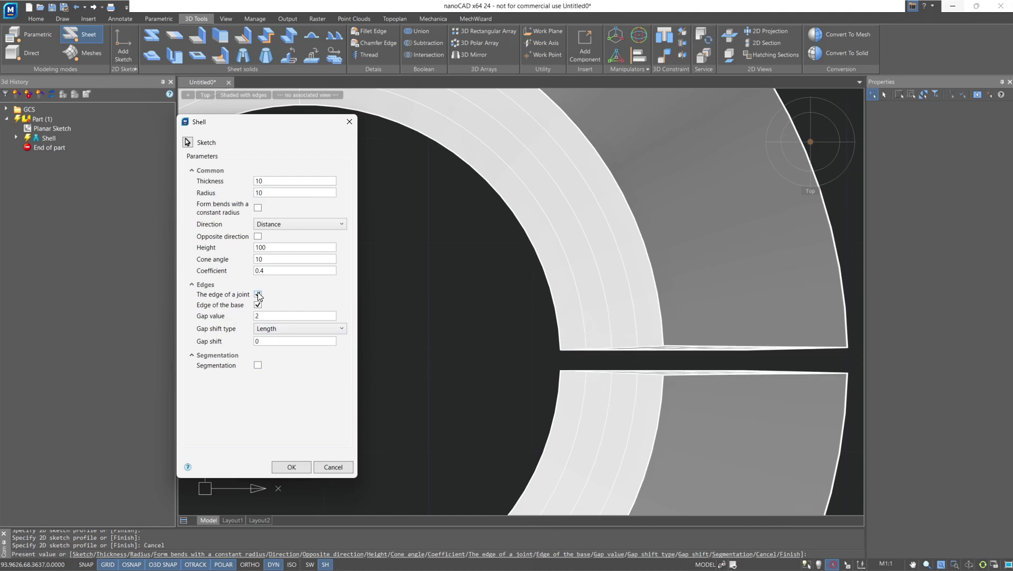
left_click(258, 295)
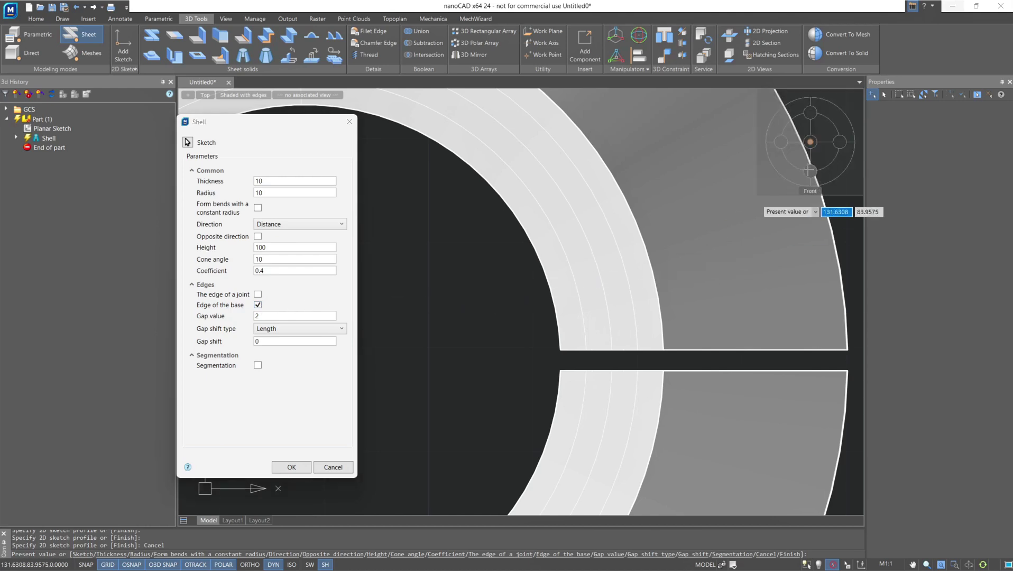
In the front view, toggle the shell's Edge of the base option to compare the lower edge, leaving it off.
left_click(809, 170)
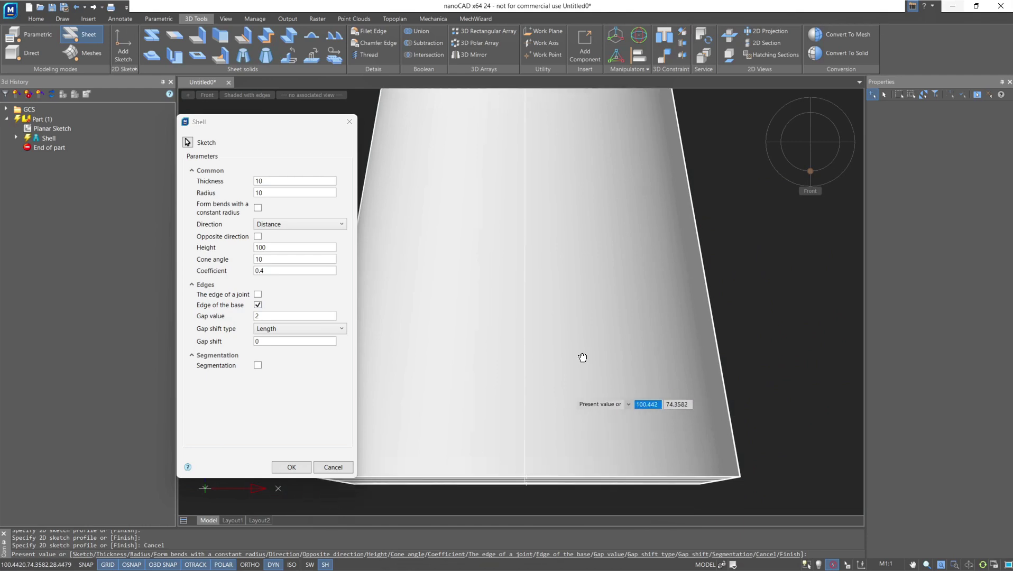
middle_click_drag(584, 357, 598, 278)
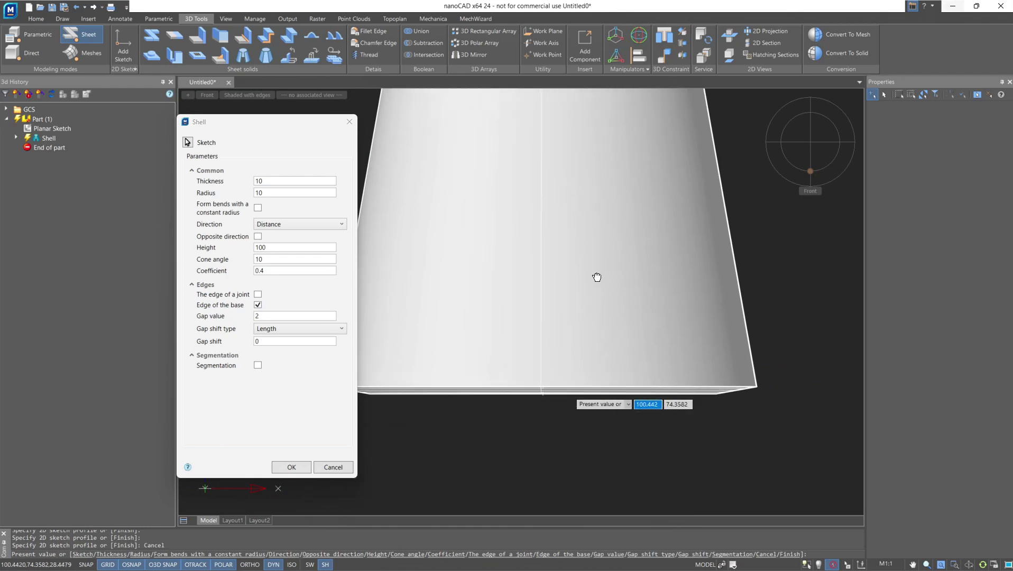
left_click(261, 305)
left_click(261, 305)
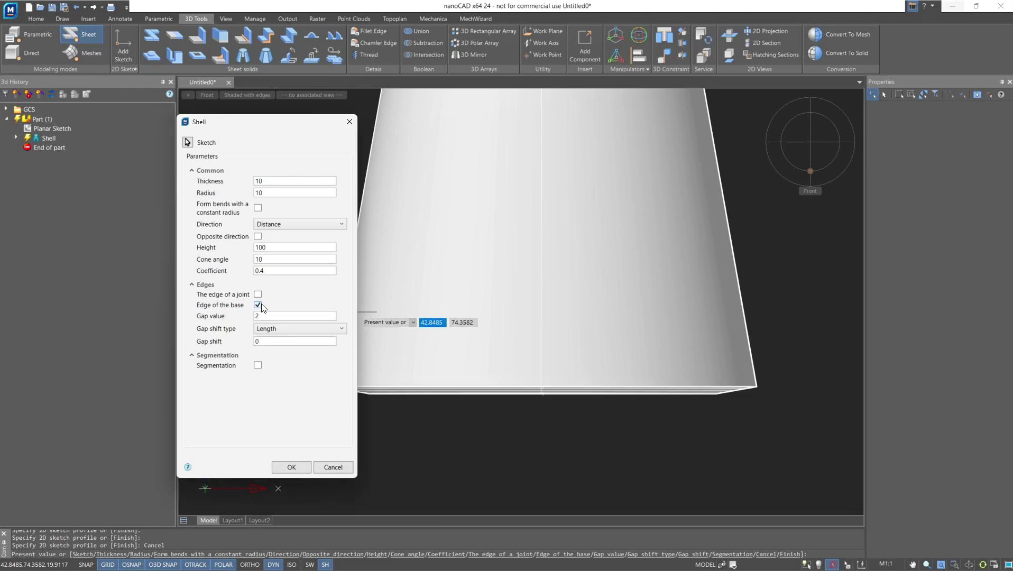
left_click(262, 305)
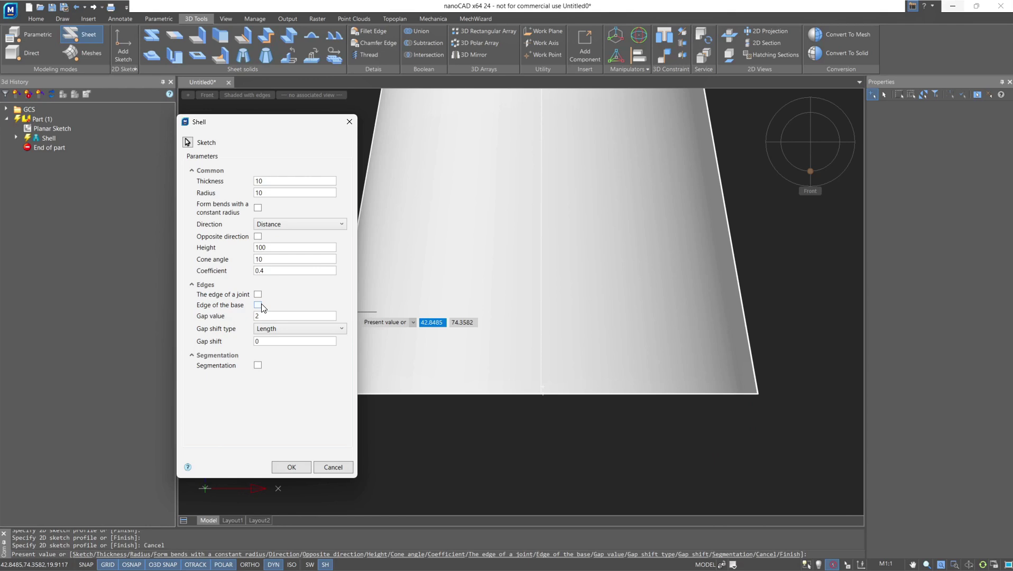
Show the conical shell in an isometric view and set its gap value to 10.
left_click(822, 157)
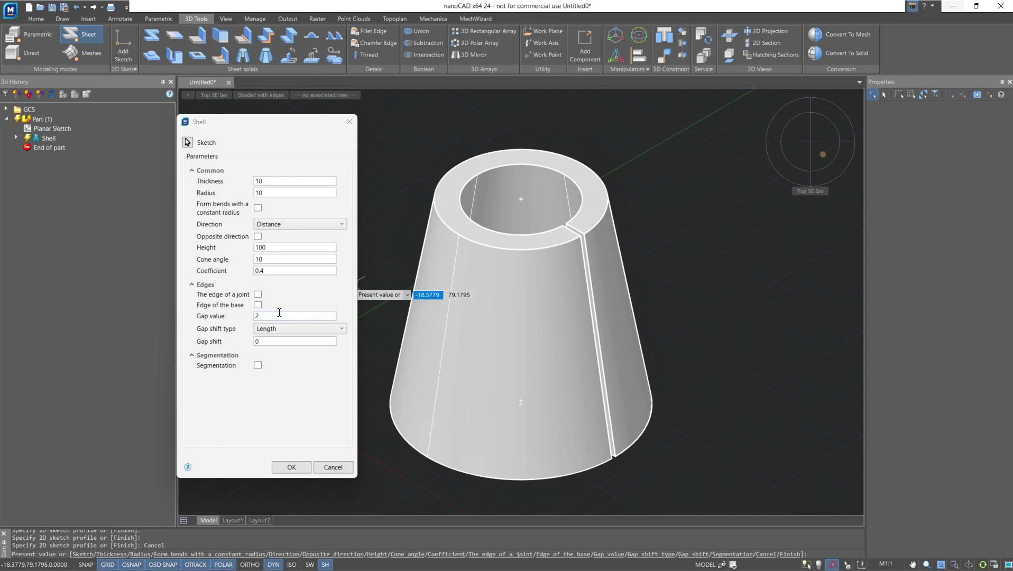
left_click(238, 316)
type("10")
key("Tab")
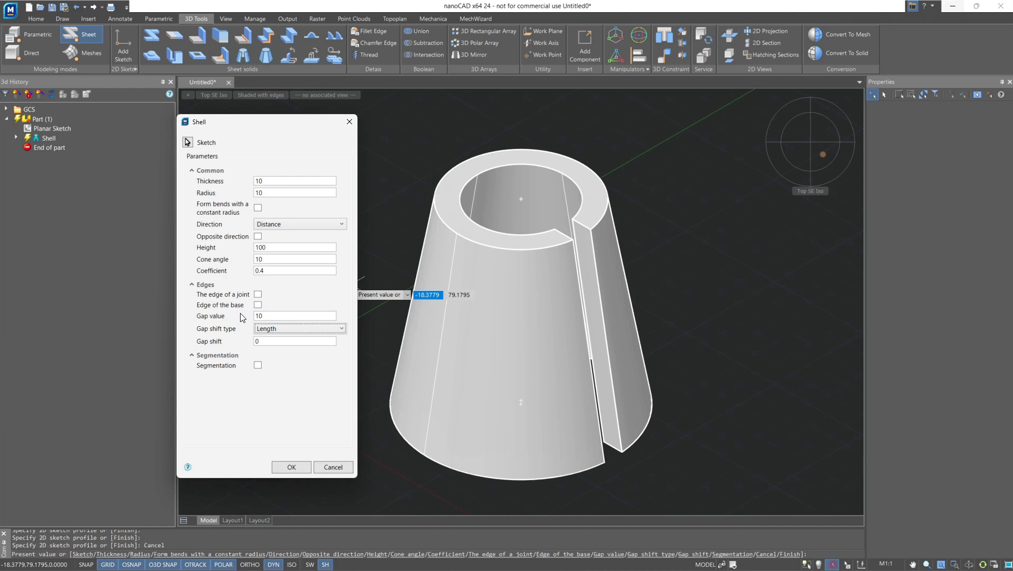
Keep the gap shift type at Length and try a gap shift of 42.
left_click(340, 330)
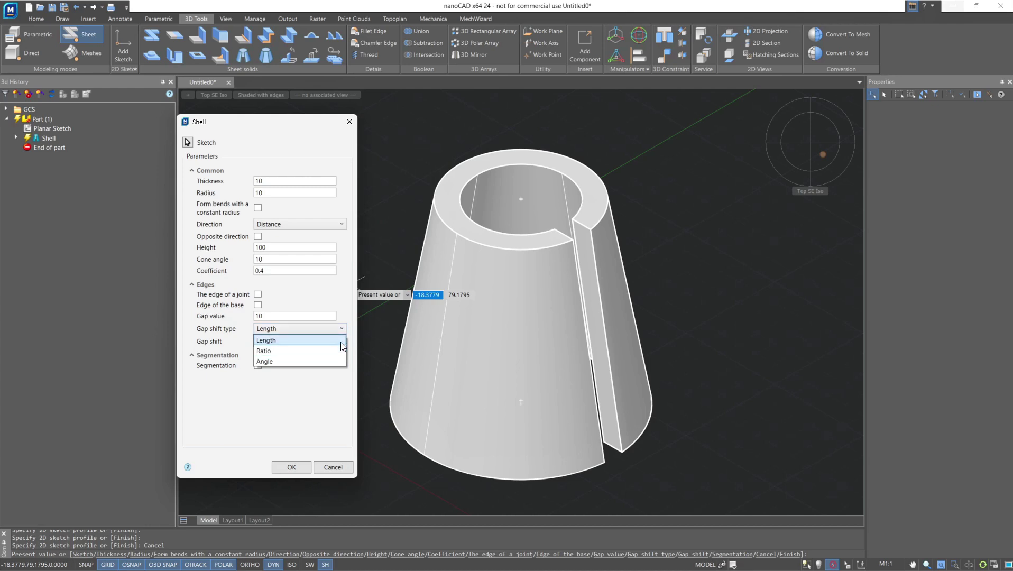
left_click(297, 340)
left_click(291, 341)
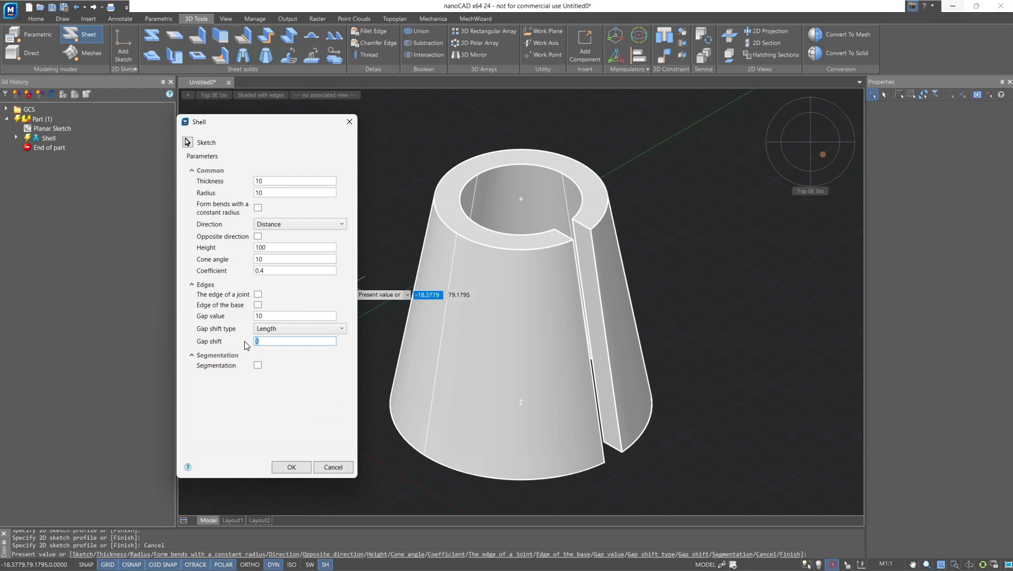
type("42")
key("Tab")
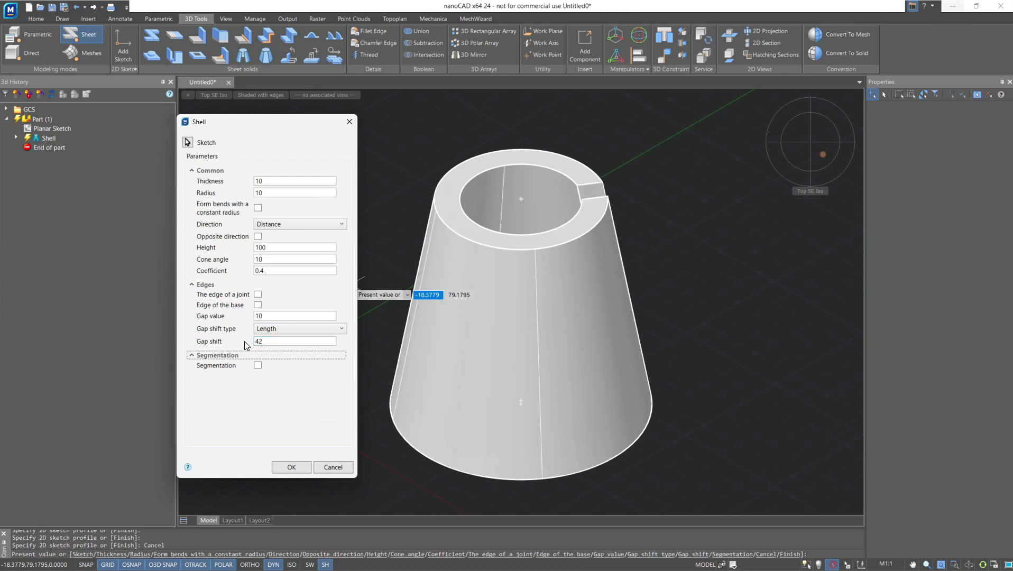
Switch the gap shift type to Ratio and then to Angle.
left_click(342, 328)
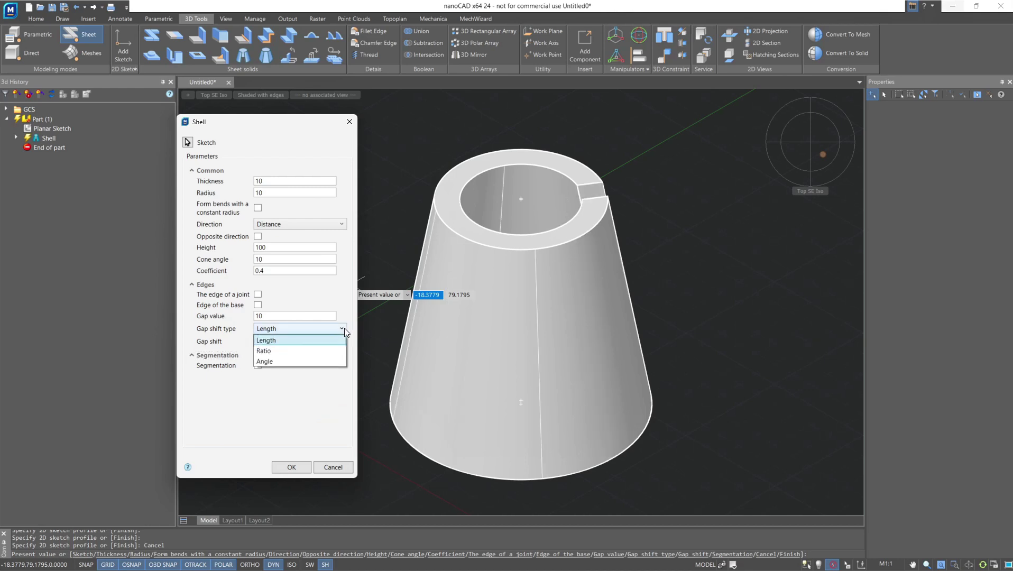
left_click(330, 352)
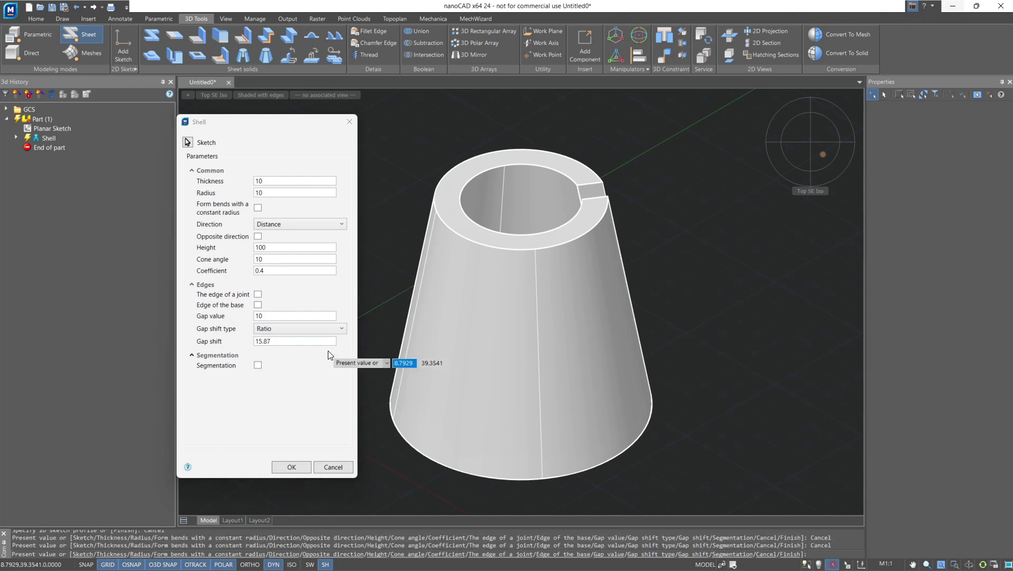
left_click(337, 331)
left_click(332, 361)
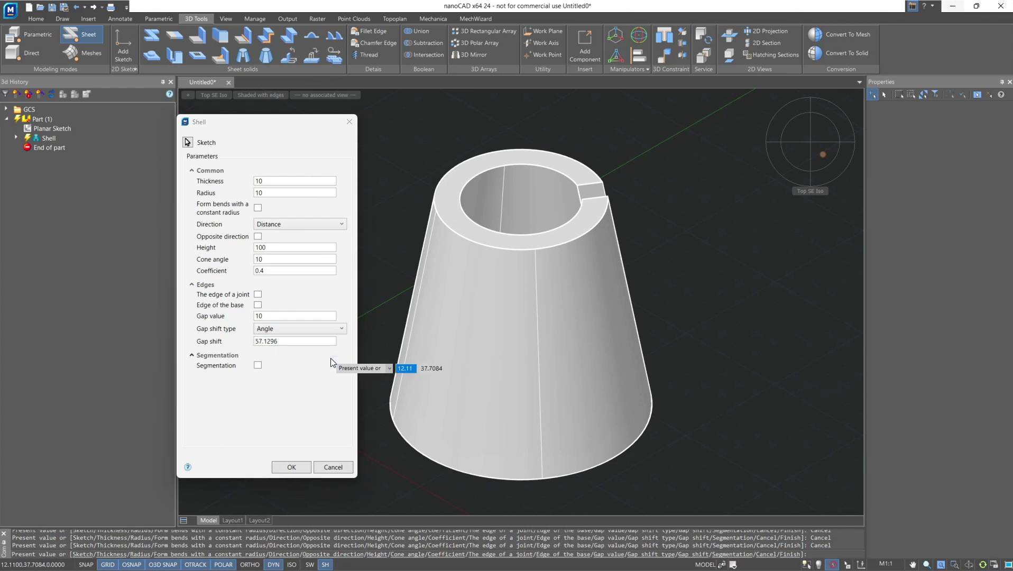
Try a gap shift angle of 45, then set it to 180.
double_click(256, 341)
type("15")
key("Tab")
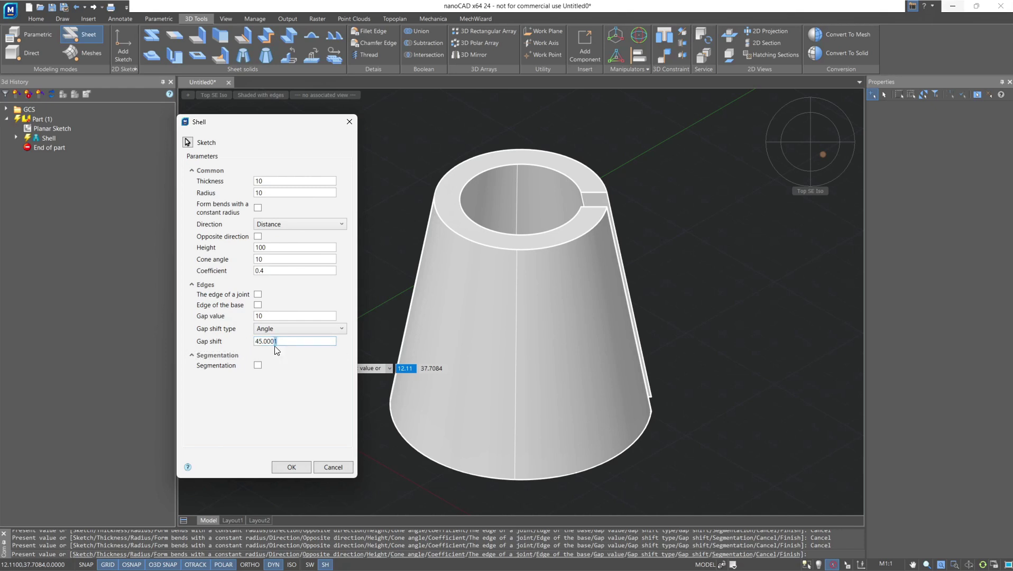
double_click(248, 346)
type("180")
key("Tab")
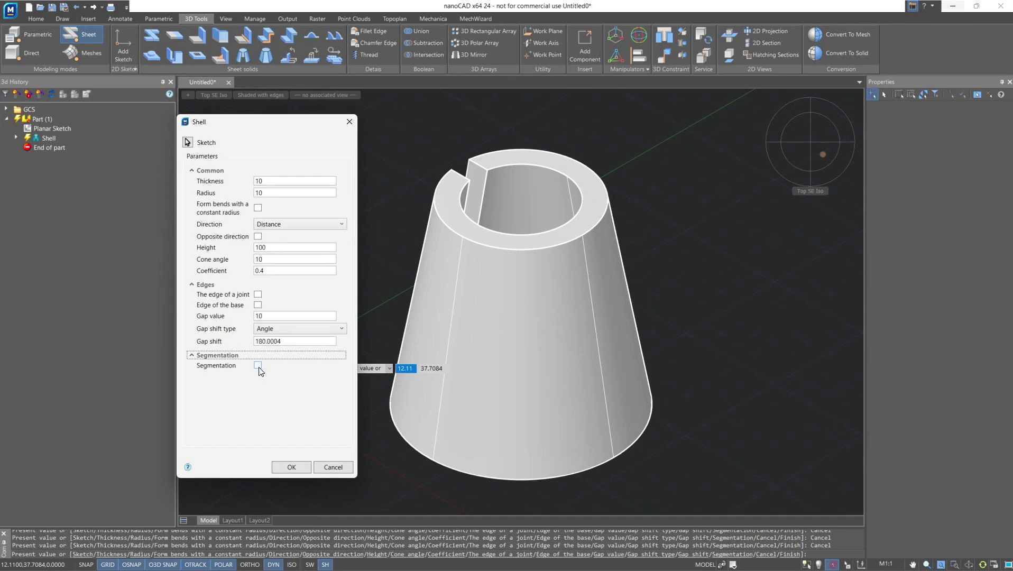
Set the shell's cone angle to 0 to make its wall straight.
left_click(249, 246)
left_click(251, 260)
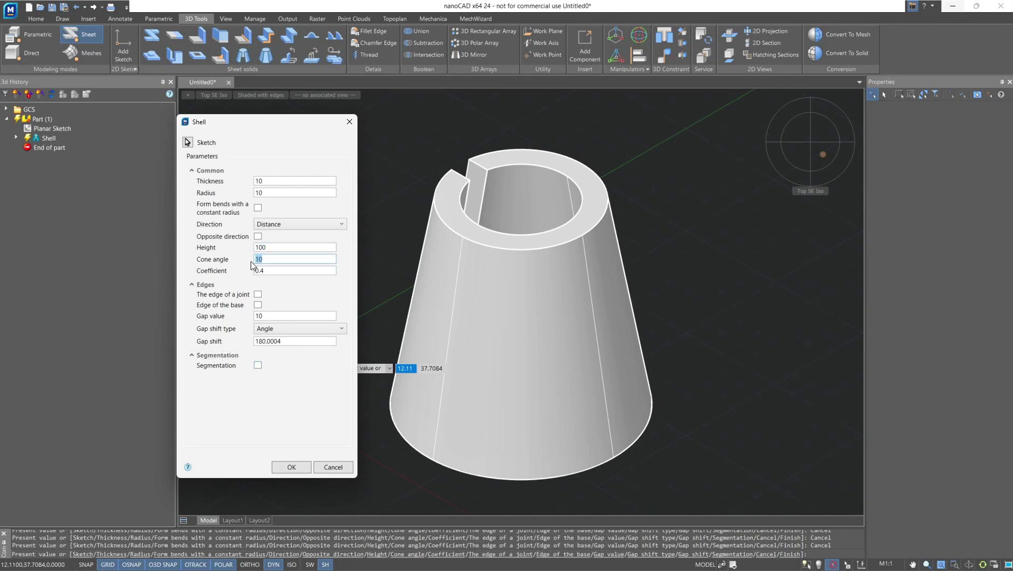
type("0")
key("Tab")
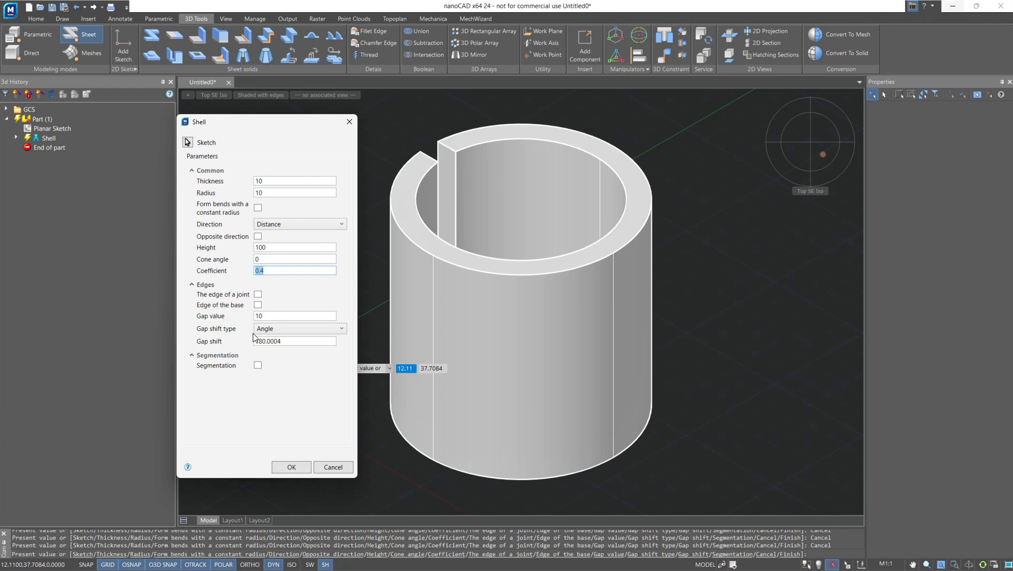
Enable segmentation for the shell and set the number of segments to 5.
left_click(257, 365)
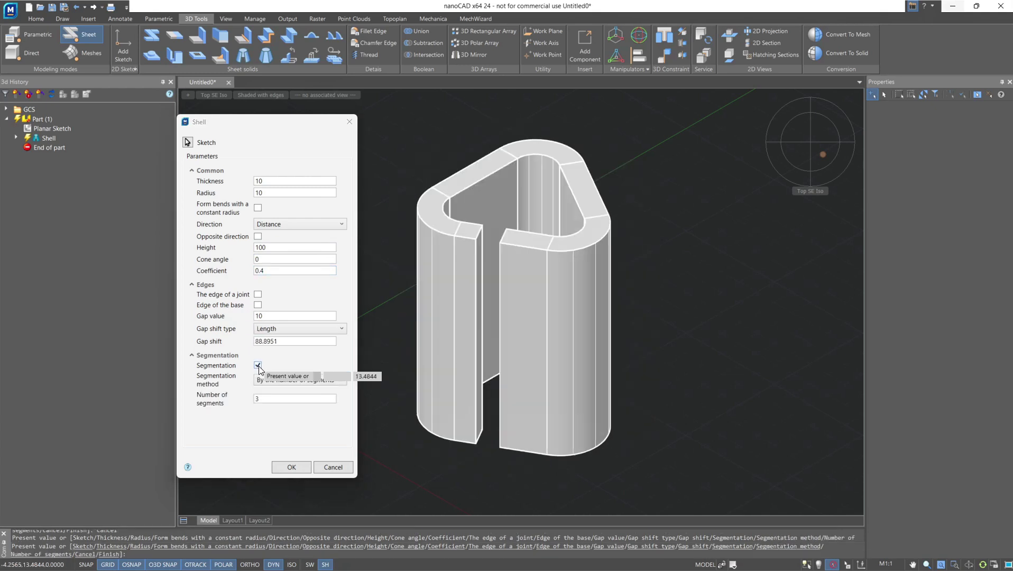
left_click(274, 401)
left_click_drag(269, 399, 246, 399)
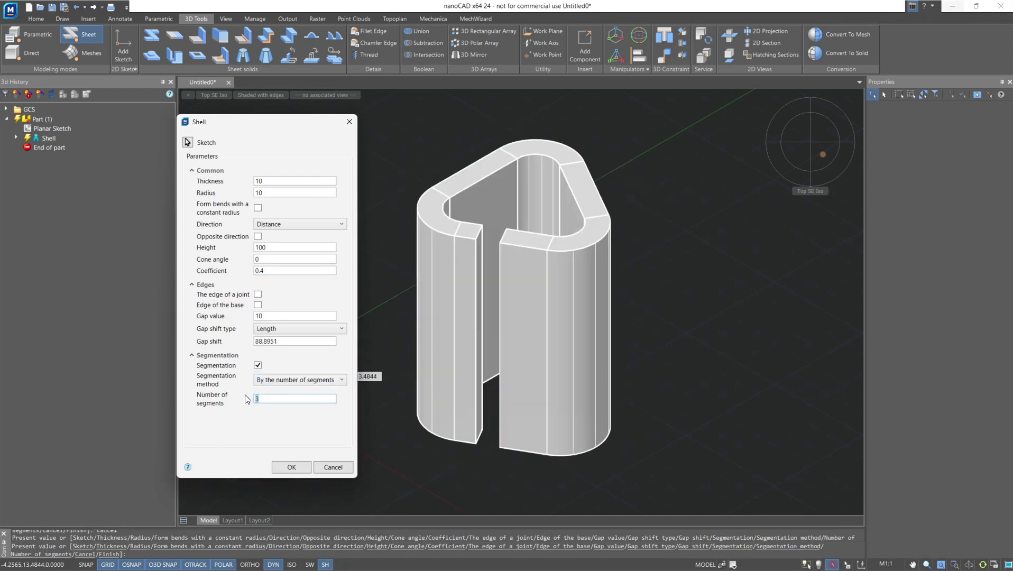
type("5")
key("Tab")
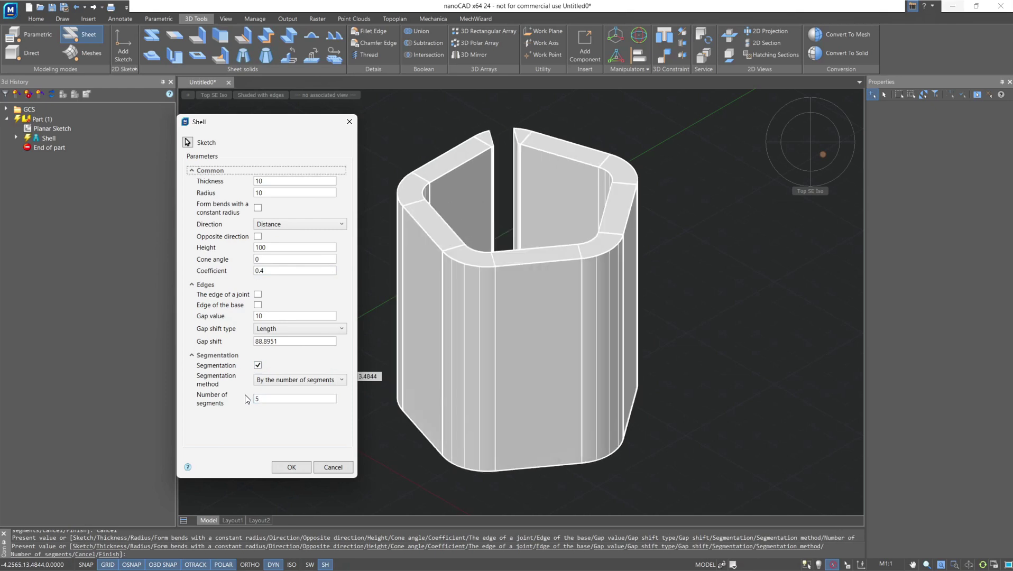
Check the available segmentation methods, keep By the number of segments and create the shell.
left_click(342, 379)
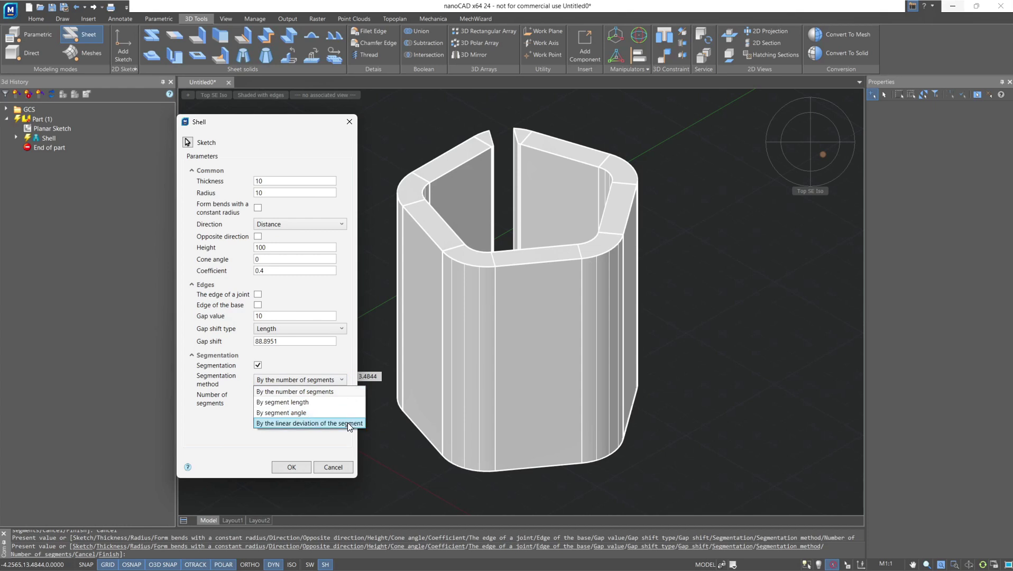
left_click(341, 382)
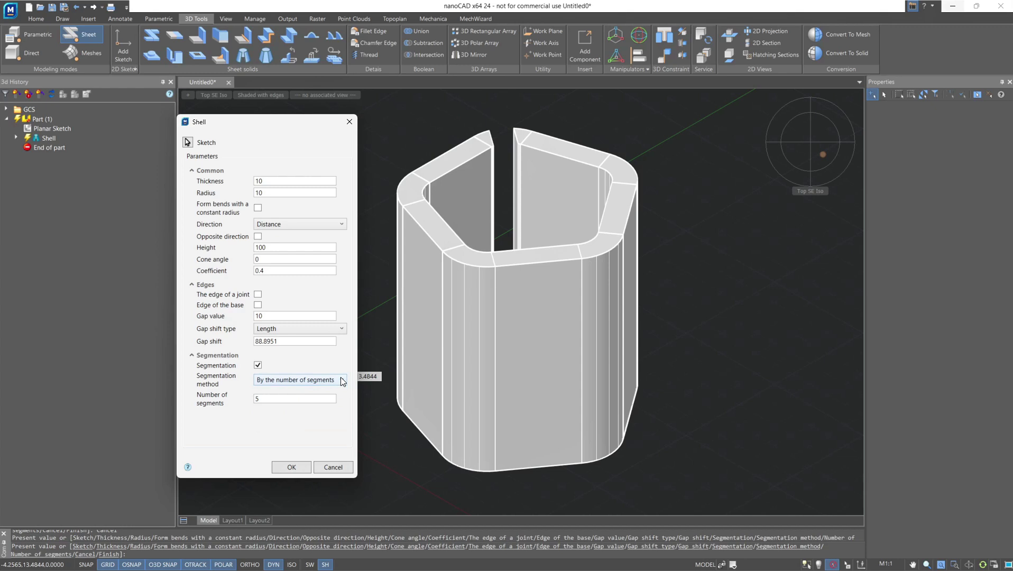
left_click(292, 467)
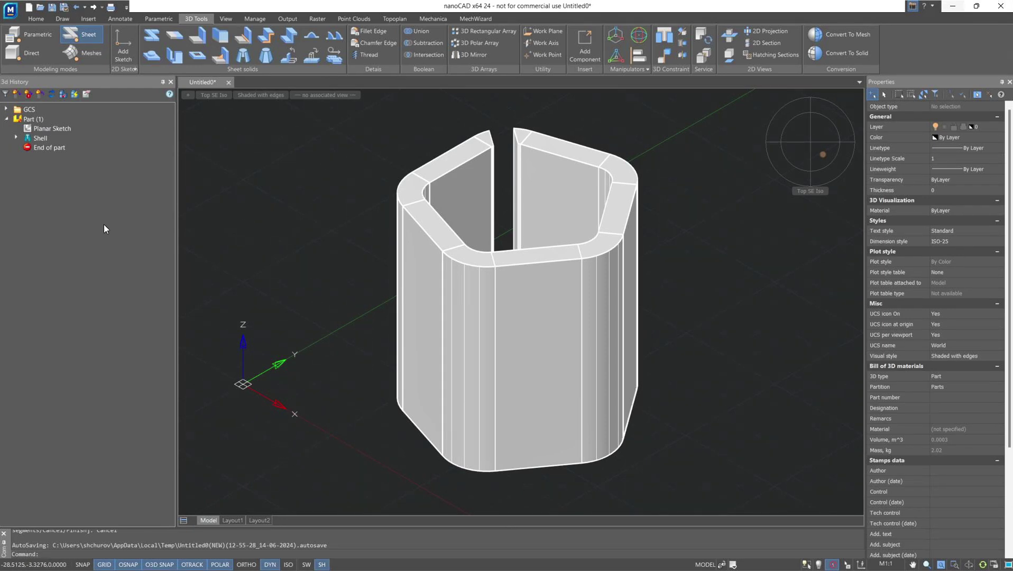
Delete the shell from the part's history while keeping its linked planar sketch.
right_click(42, 139)
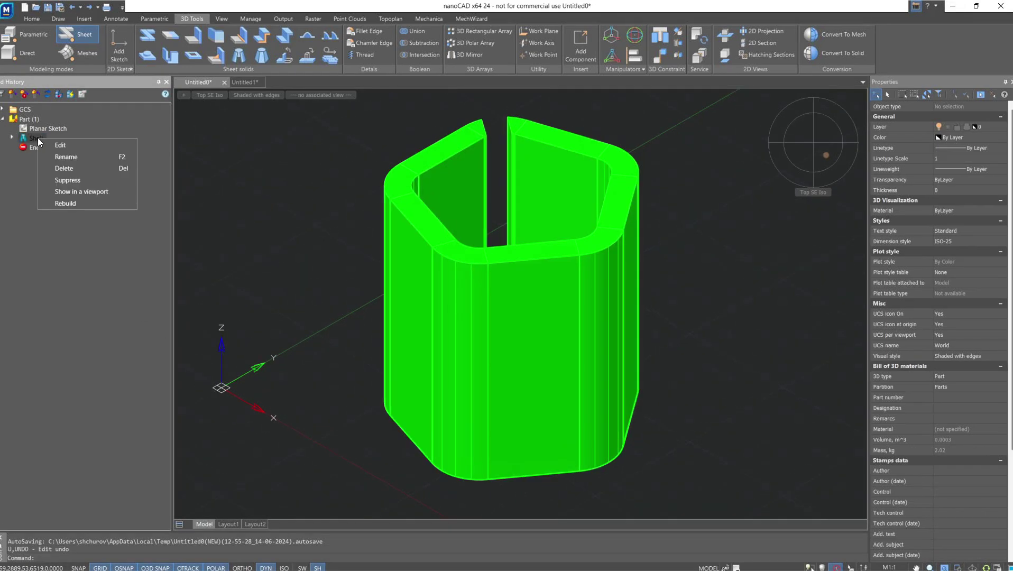
left_click(60, 165)
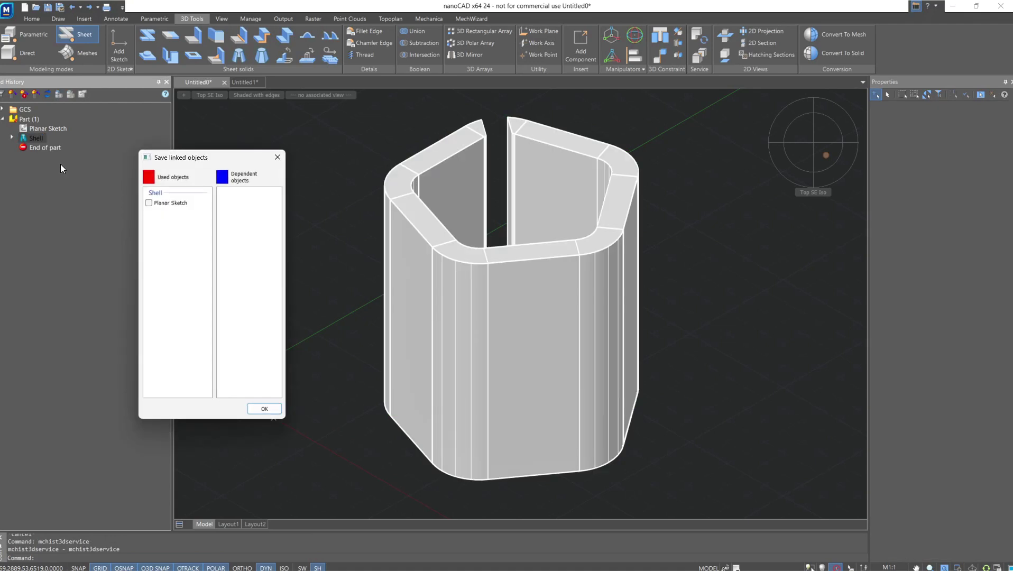
left_click(149, 203)
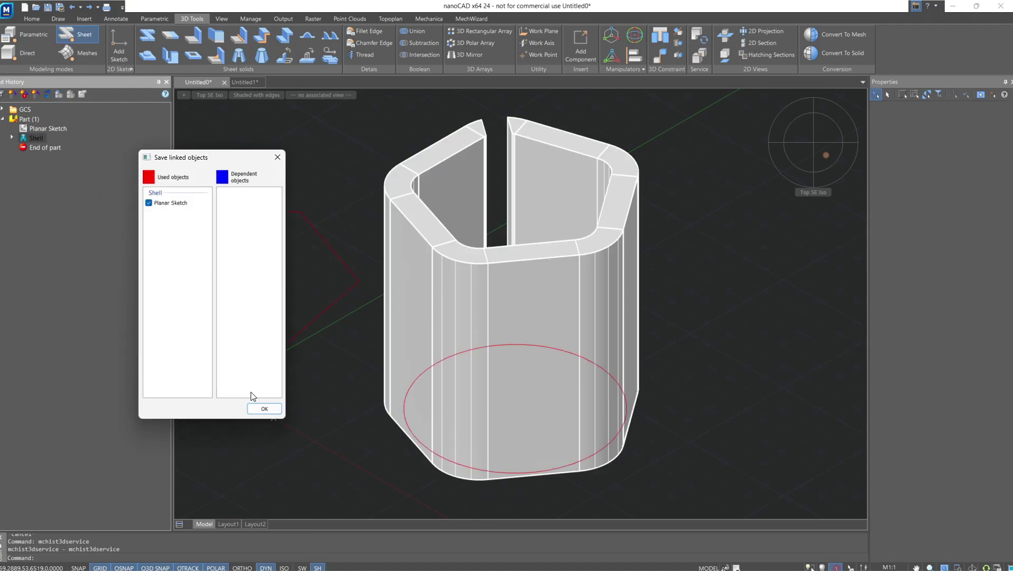
left_click(262, 410)
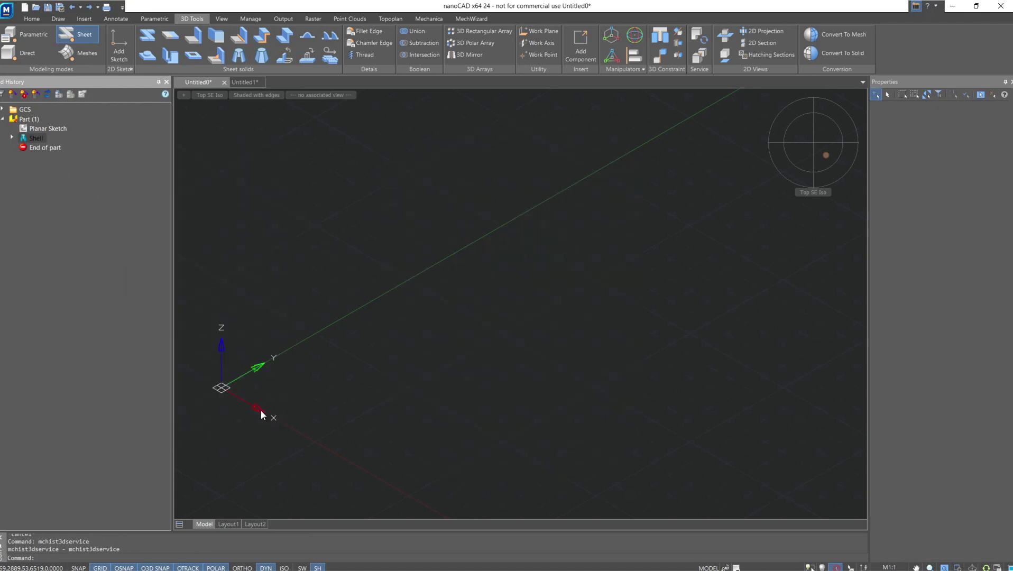
Start a new shell using the open arc of the planar sketch as its profile.
scroll(261, 413, "down", 2)
middle_click_drag(262, 413, 474, 301)
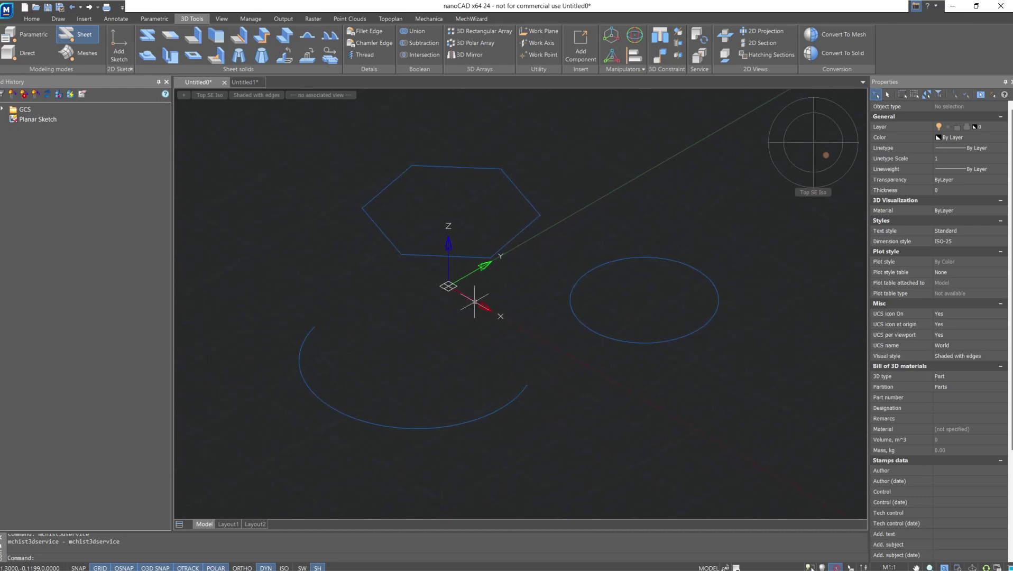
left_click(240, 60)
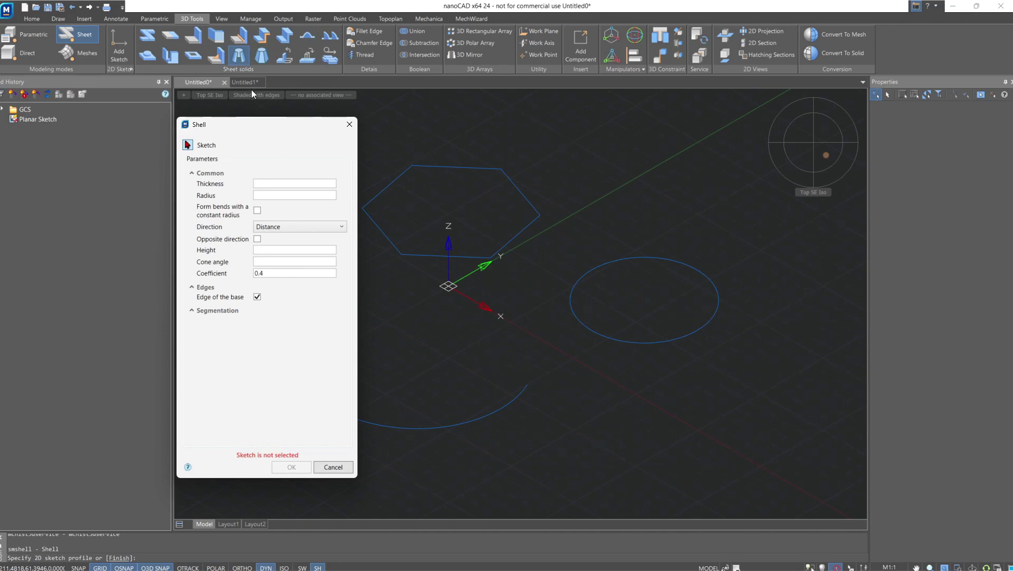
left_click(437, 423)
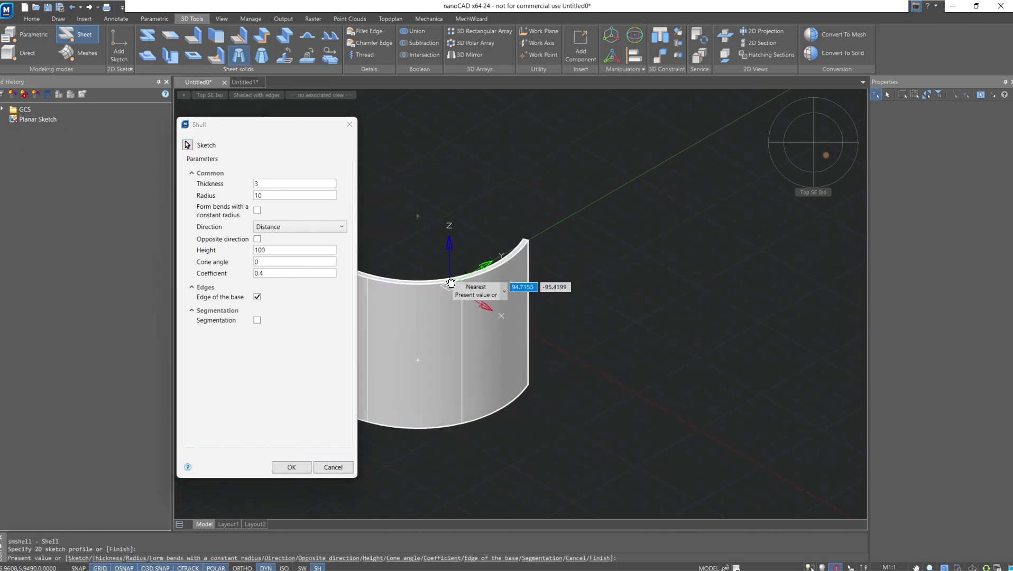
middle_click_drag(451, 285, 602, 297)
middle_click_drag(553, 236, 542, 237)
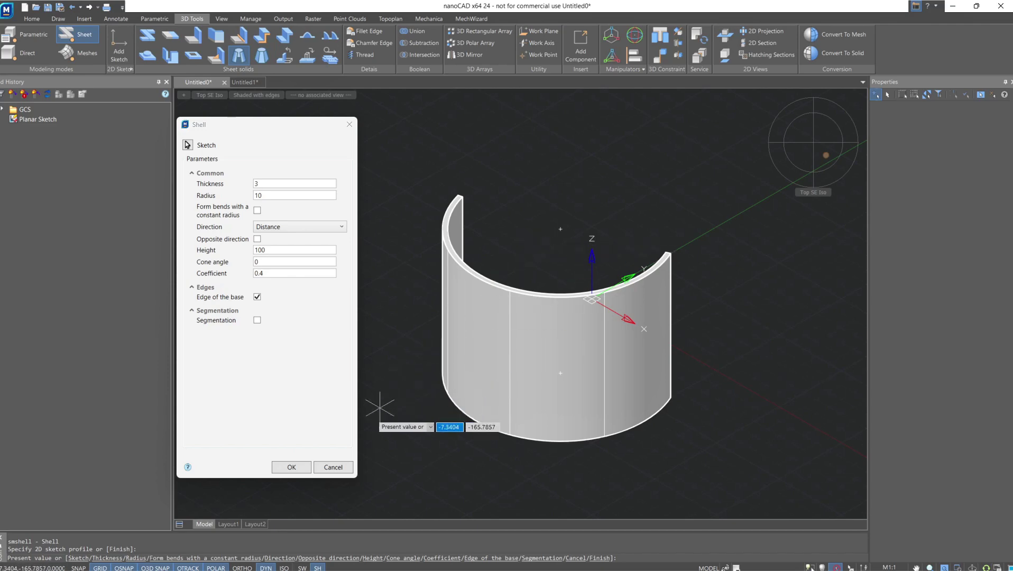
Cancel the open-arc shell and add a work plane parallel to the XY plane at an offset of 200.
left_click(334, 466)
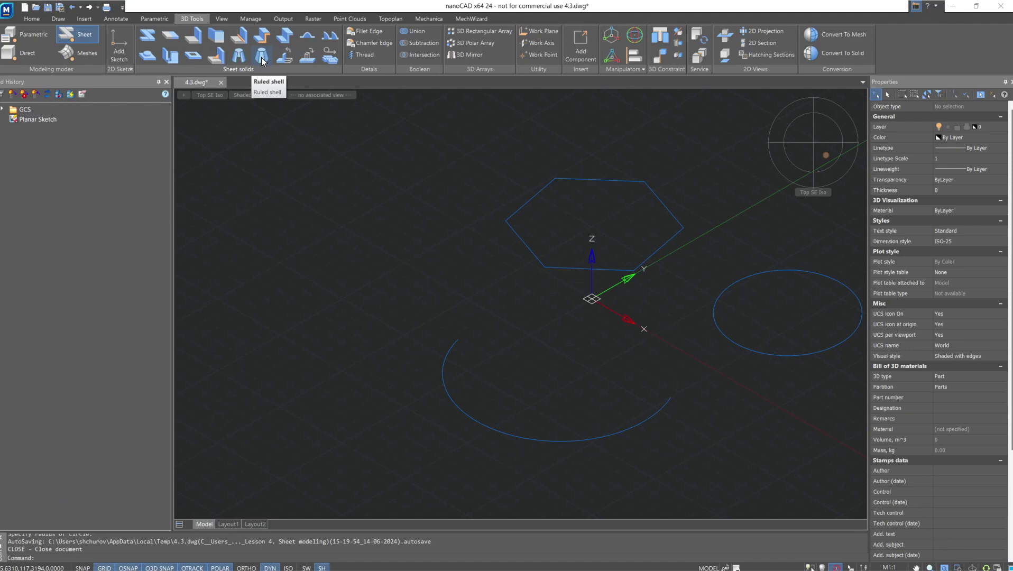
left_click(533, 31)
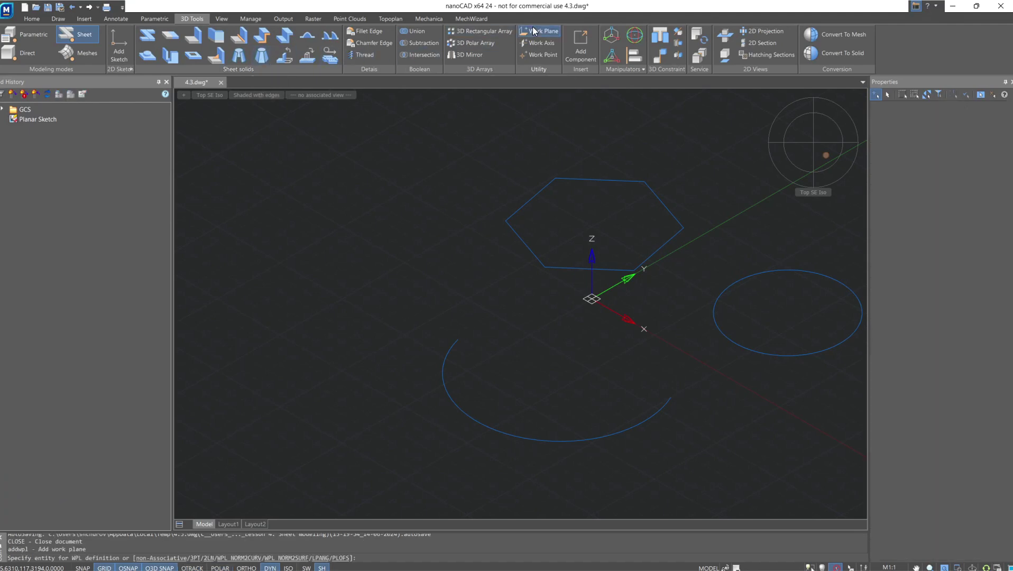
left_click(342, 559)
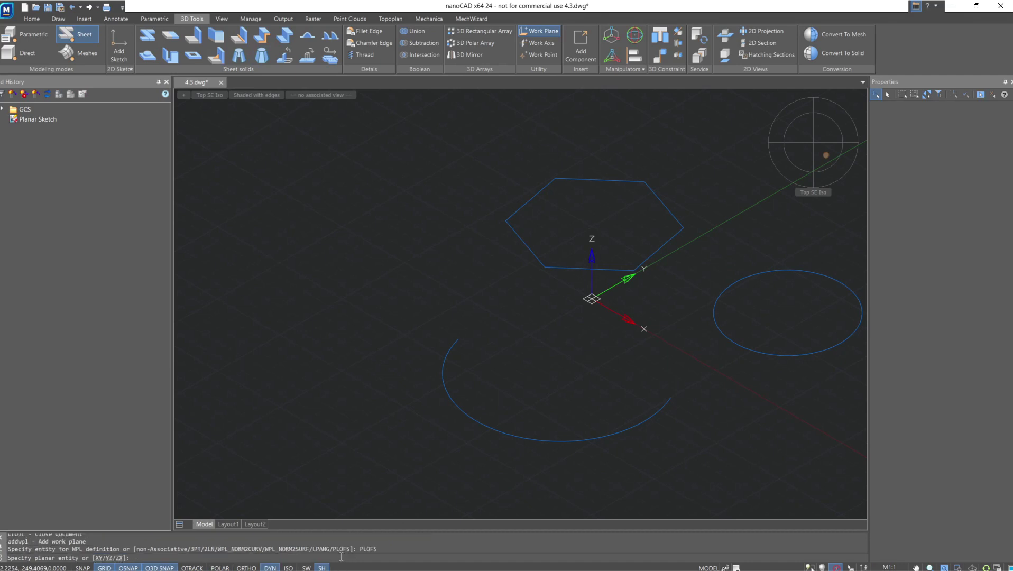
left_click(101, 559)
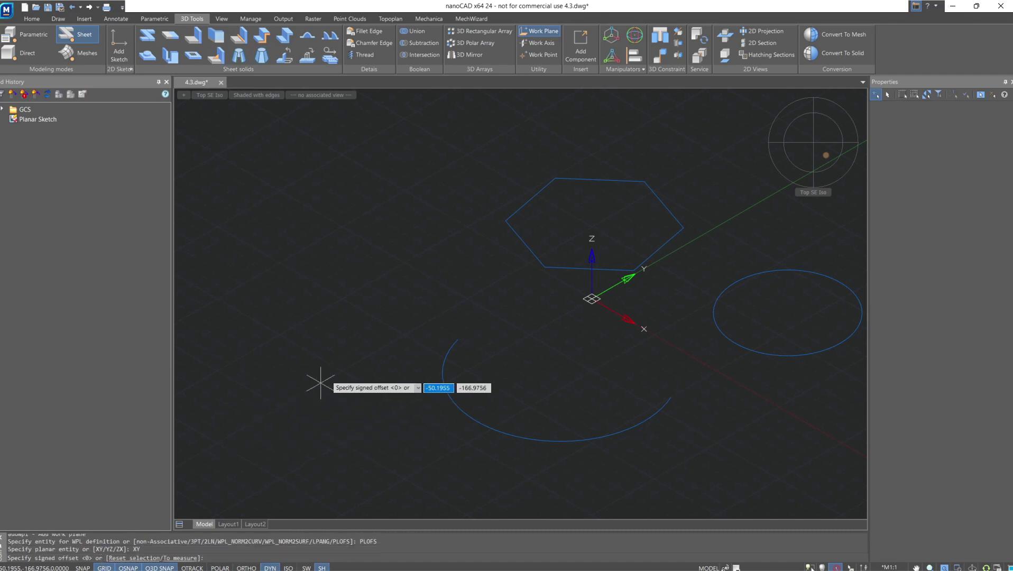
type("200")
key("Return")
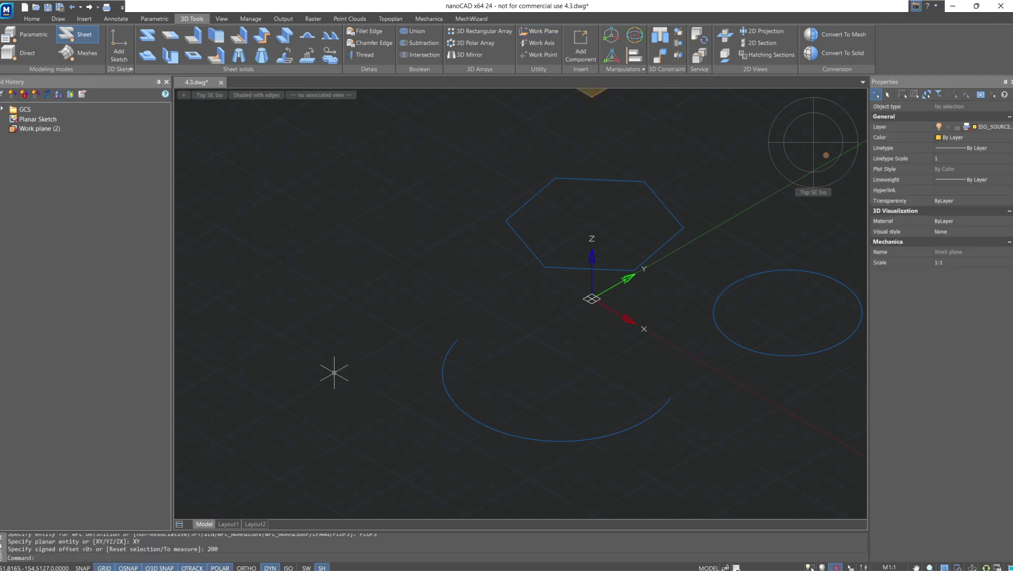
scroll(559, 197, "down", 5)
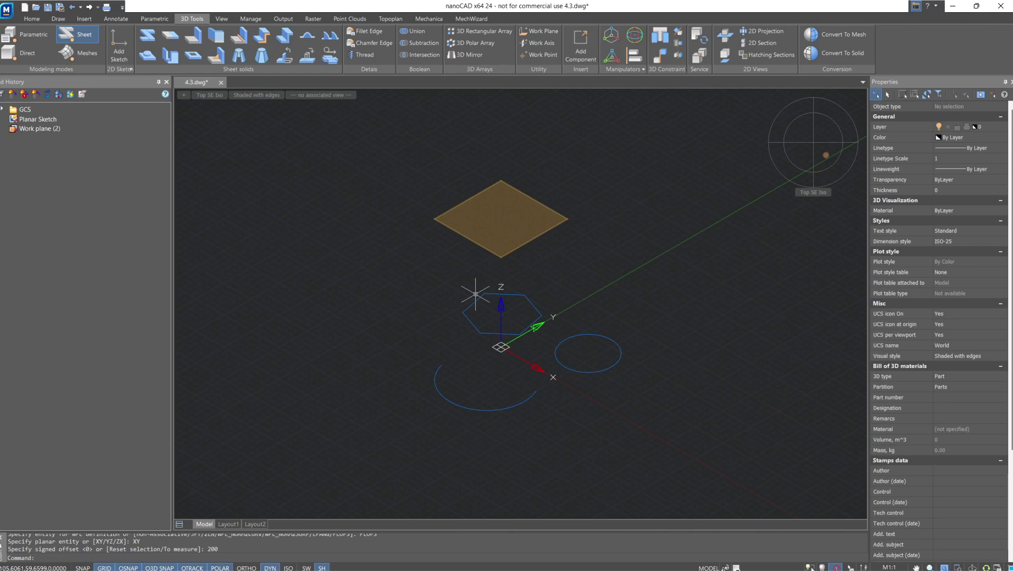
Add a new planar sketch on the offset work plane.
left_click(119, 51)
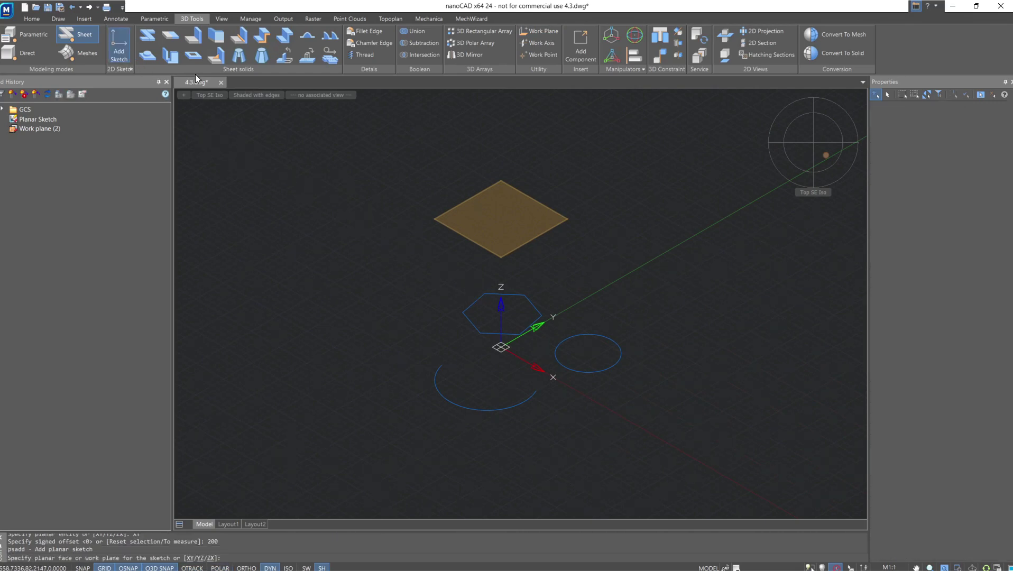
left_click(507, 210)
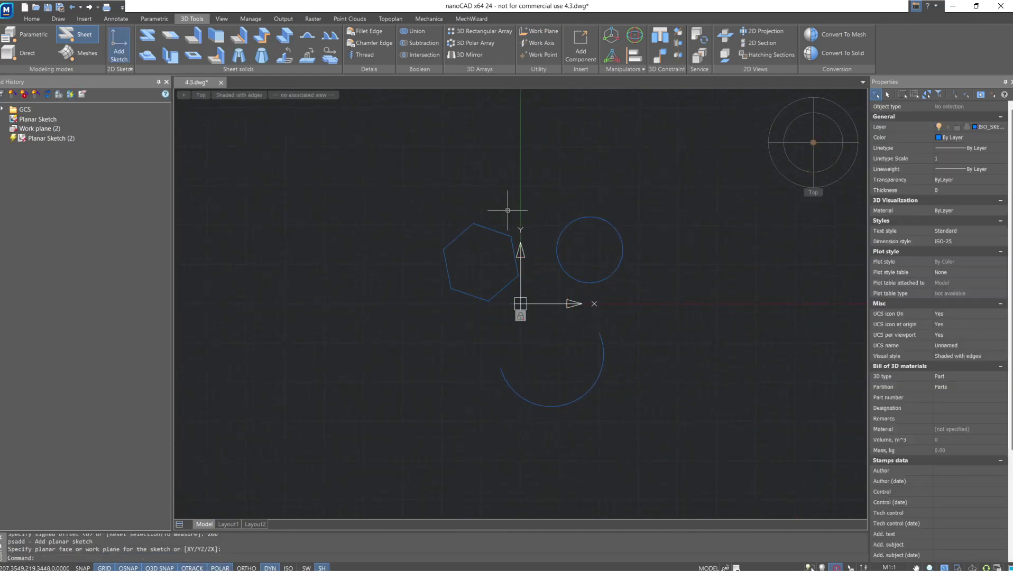
scroll(479, 262, "up", 4)
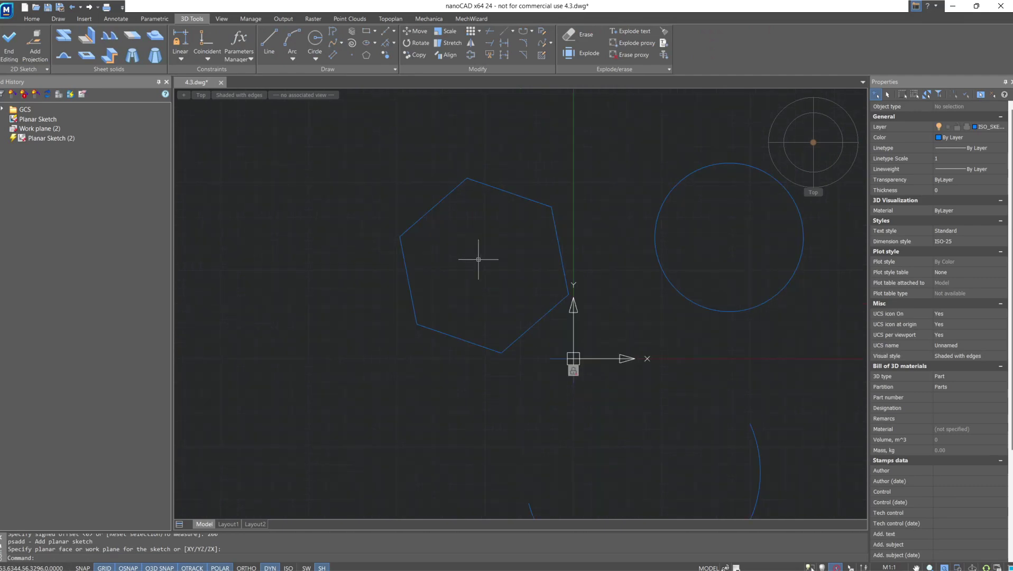
Draw an inscribed six-sided polygon around the lower hexagon, rotated relative to it and slightly larger, and finish the sketch.
left_click(367, 55)
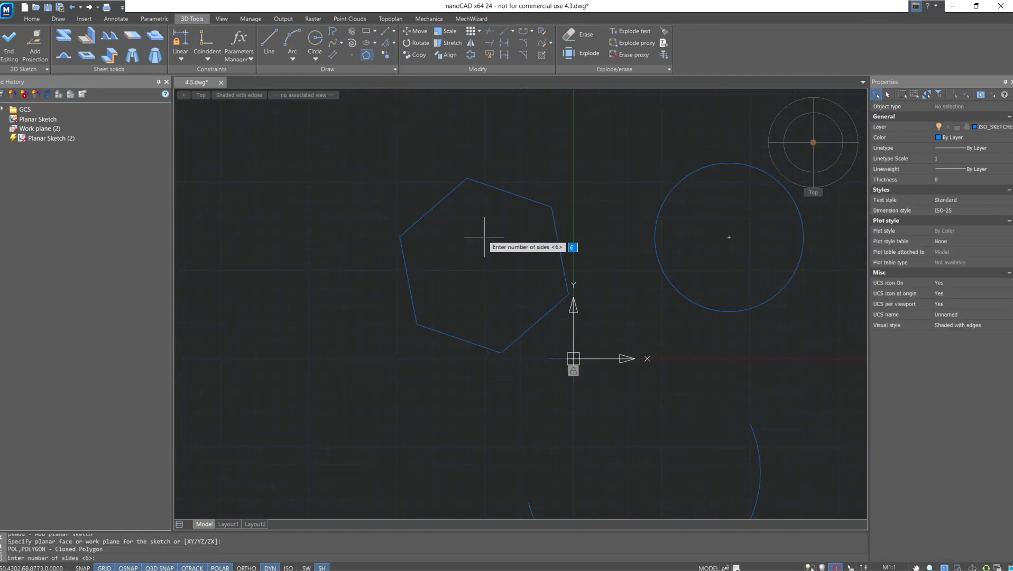
key("Return")
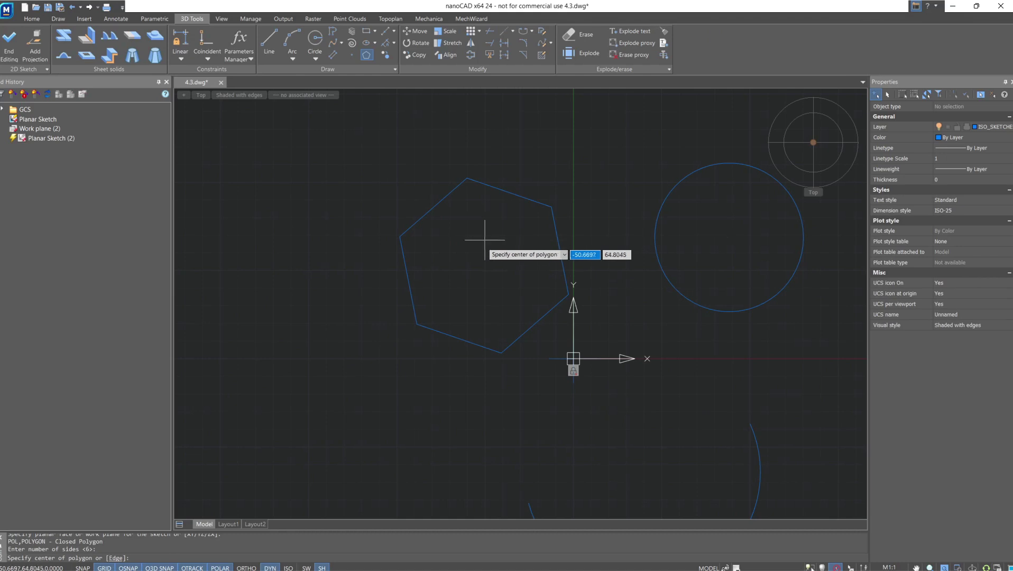
left_click(484, 266)
key("Return")
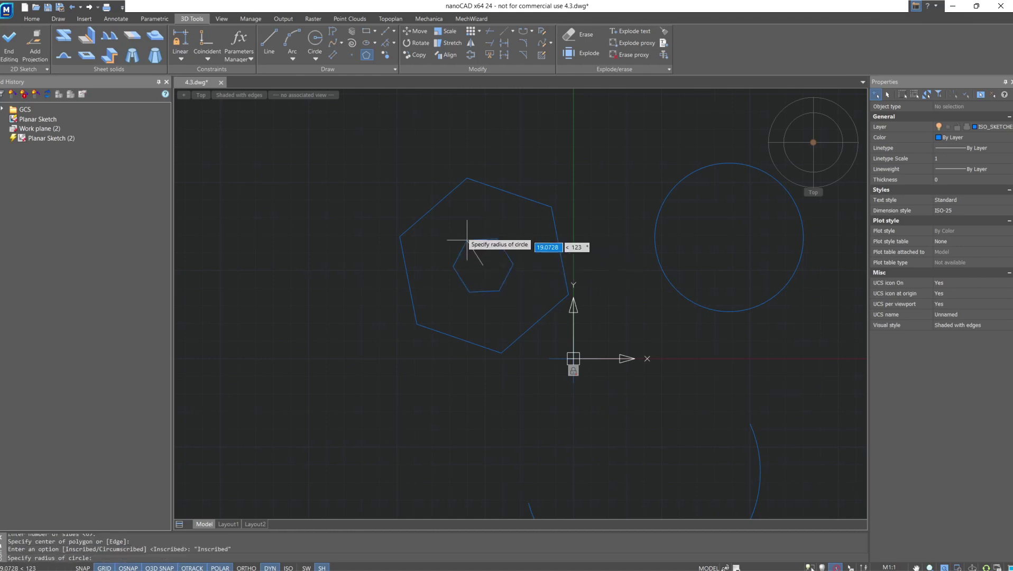
left_click(416, 182)
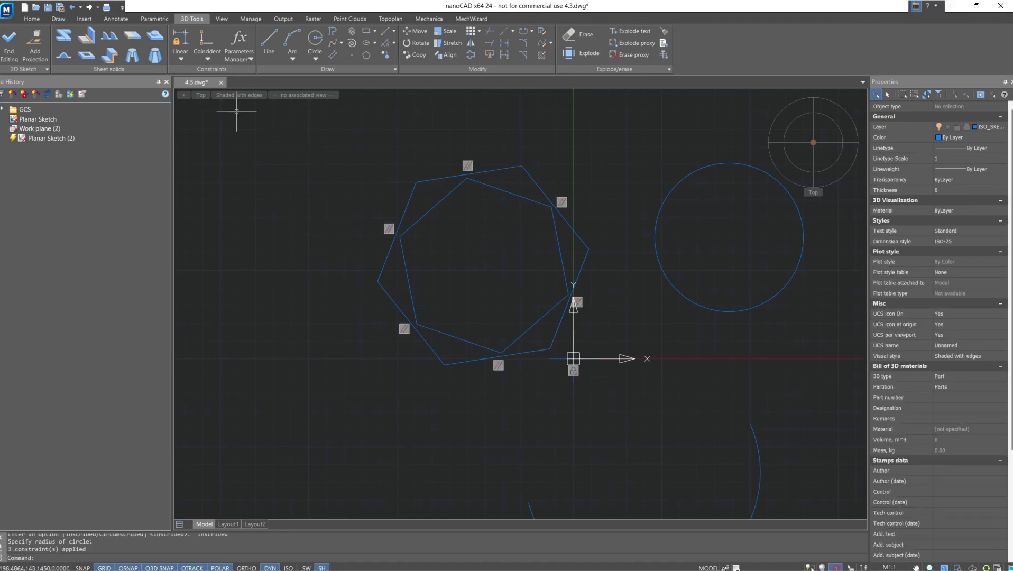
left_click(20, 44)
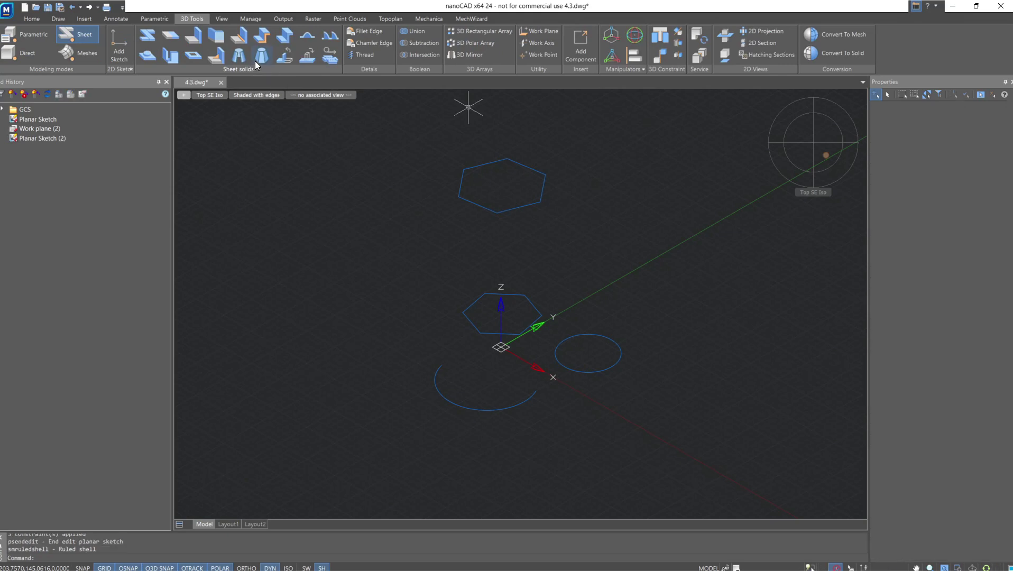
Try a ruled shell between the base hexagon and the hexagon above it, inspect its preview from several views, and cancel it.
left_click(257, 58)
left_click(477, 328)
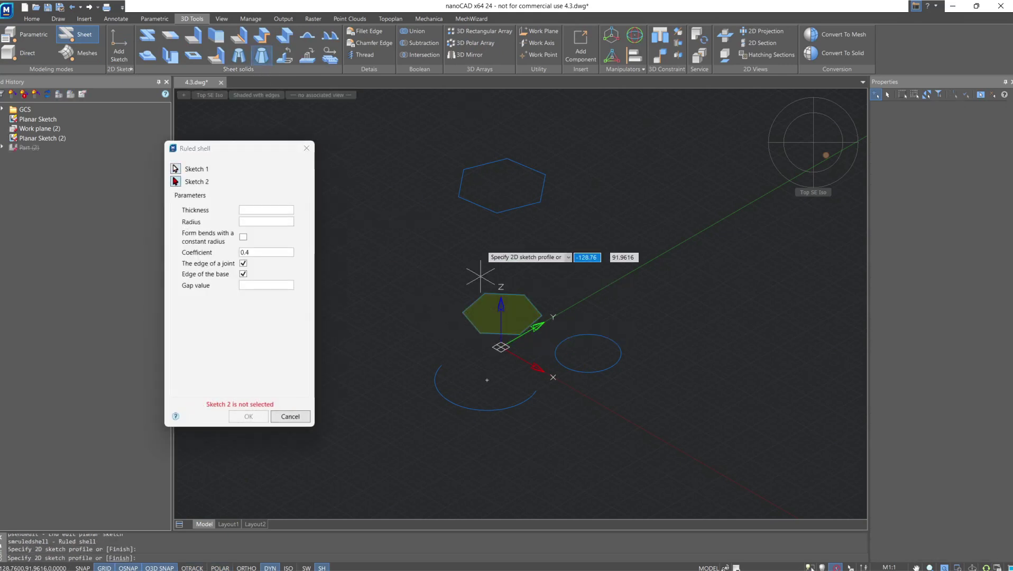
left_click(484, 206)
scroll(553, 182, "up", 2)
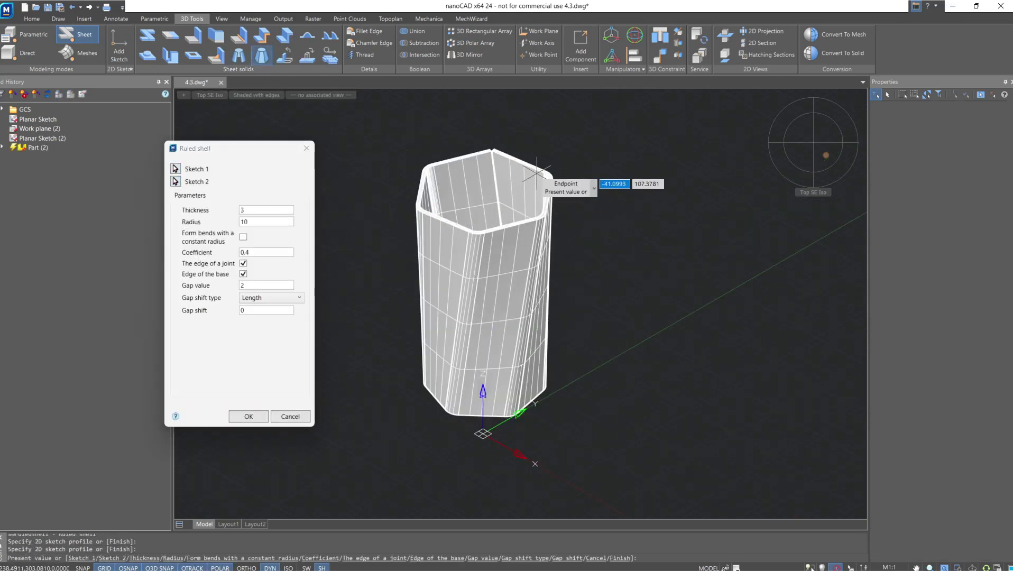
left_click(806, 154)
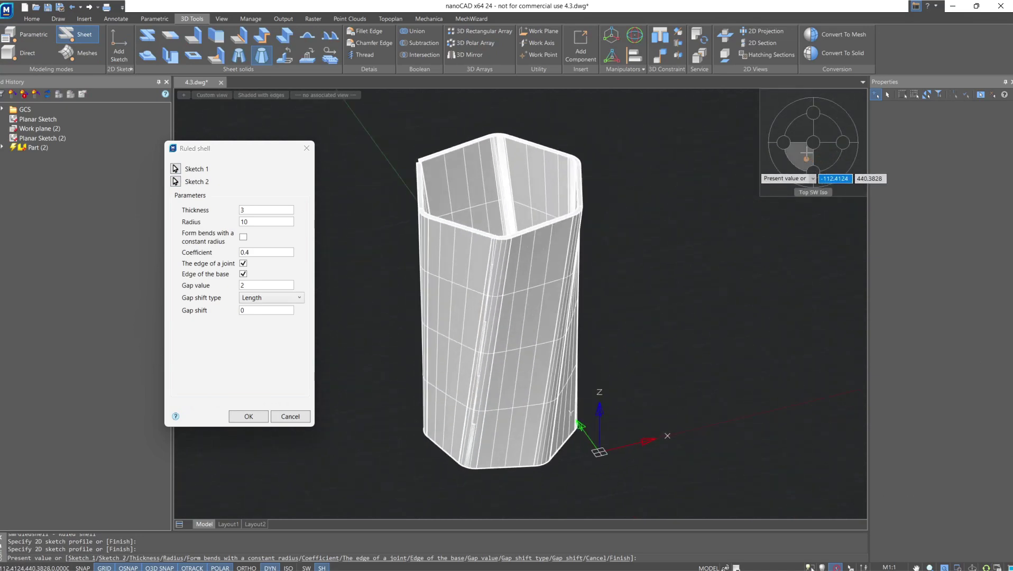
left_click(813, 142)
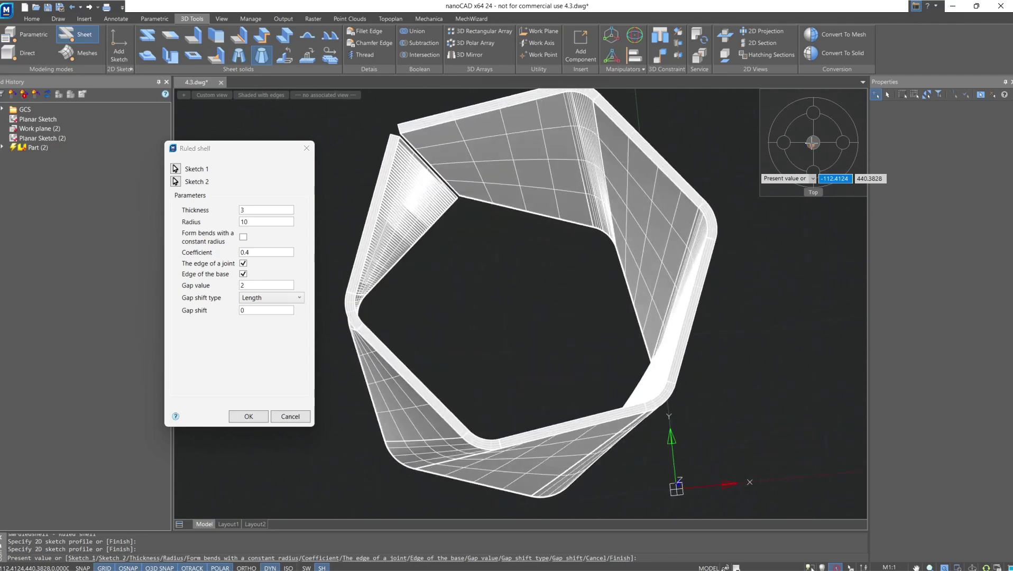
left_click(804, 156)
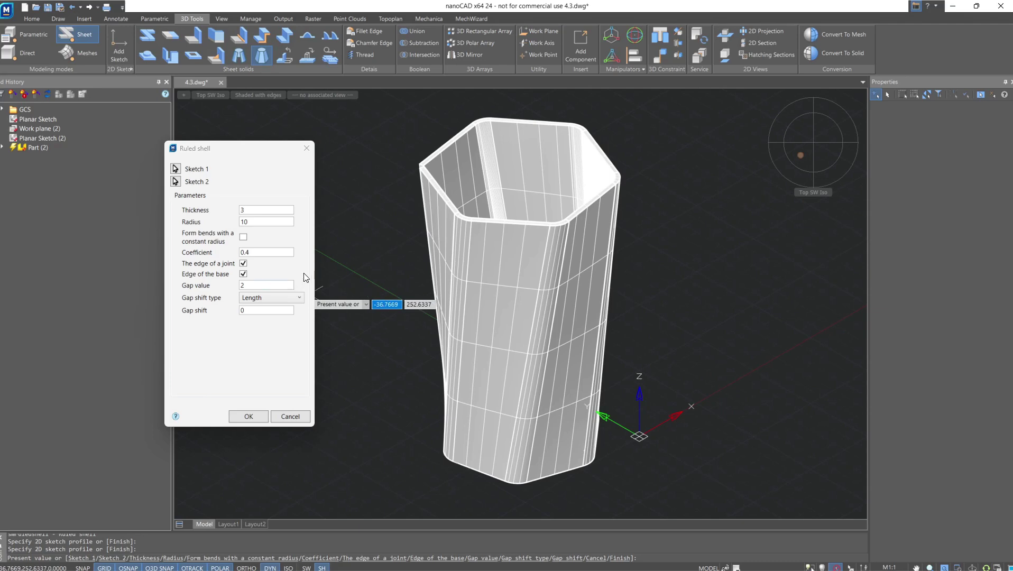
left_click(296, 416)
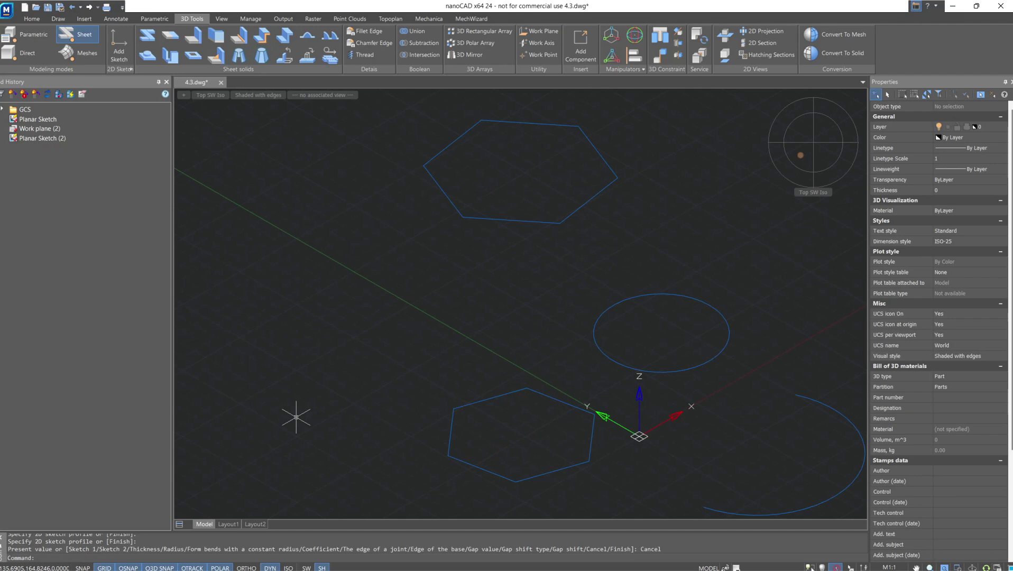
Reopen the second planar sketch for editing and erase its hexagon.
left_click(30, 139)
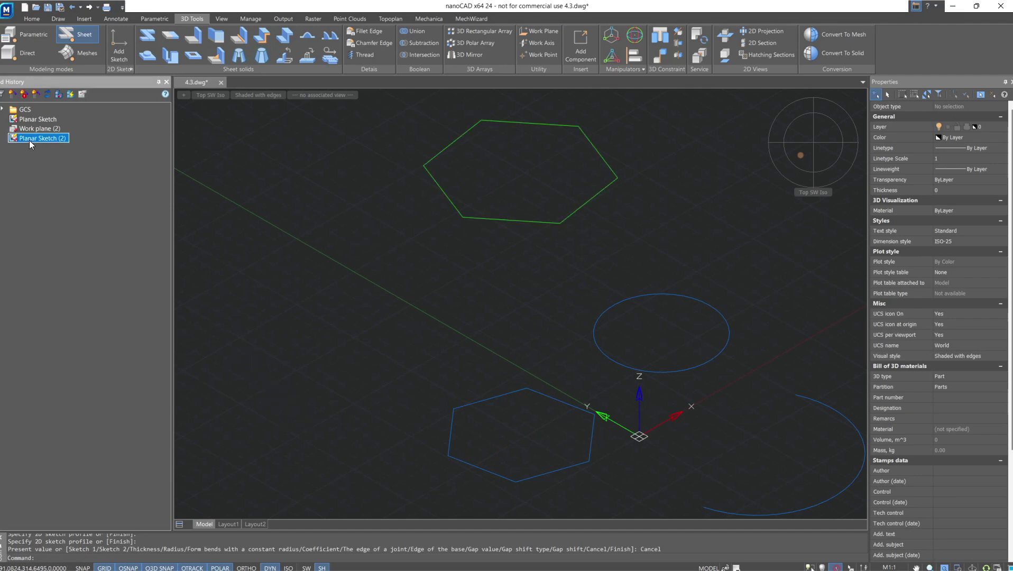
double_click(30, 140)
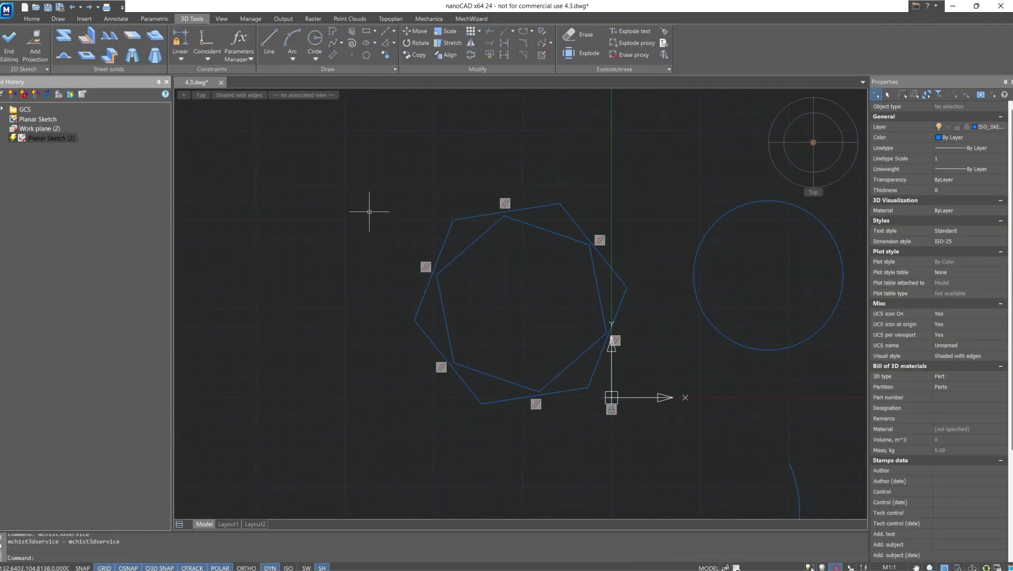
left_click_drag(455, 224, 440, 218)
type("e")
key("Return")
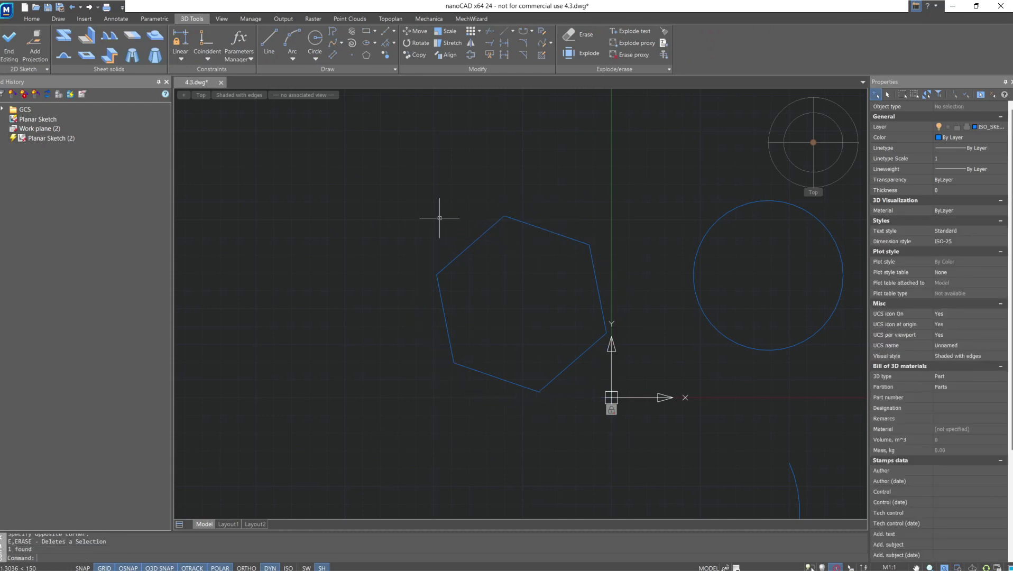
Draw a circle enclosing the lower hexagon, centered near its middle, and finish editing the sketch.
type("c")
key("Return")
left_click(520, 296)
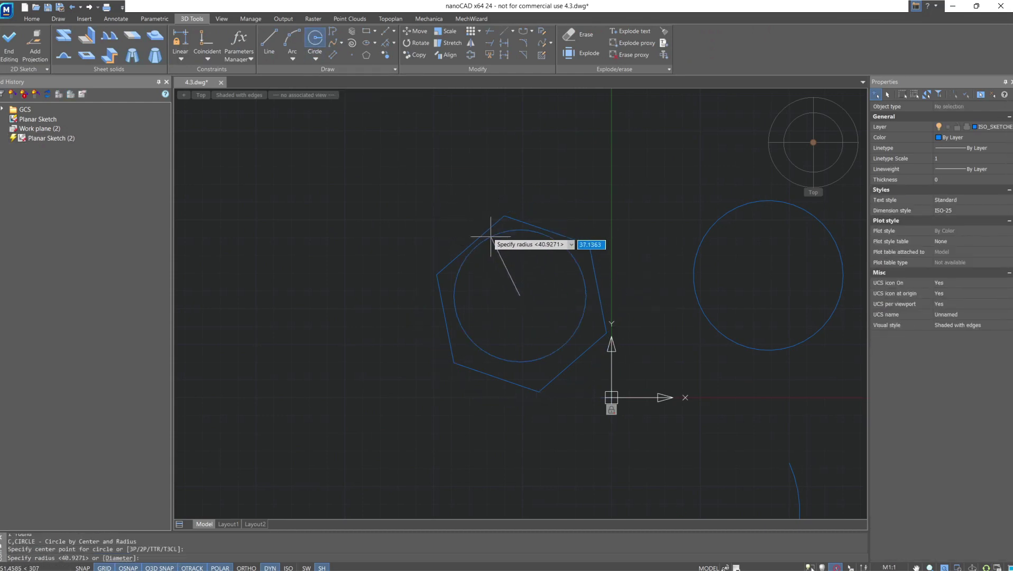
left_click(477, 201)
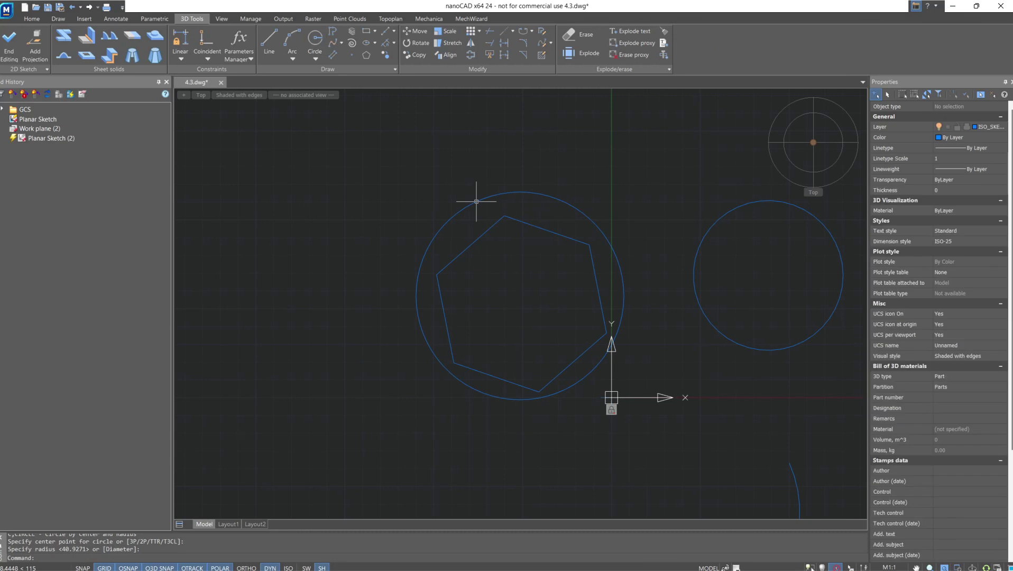
left_click(15, 57)
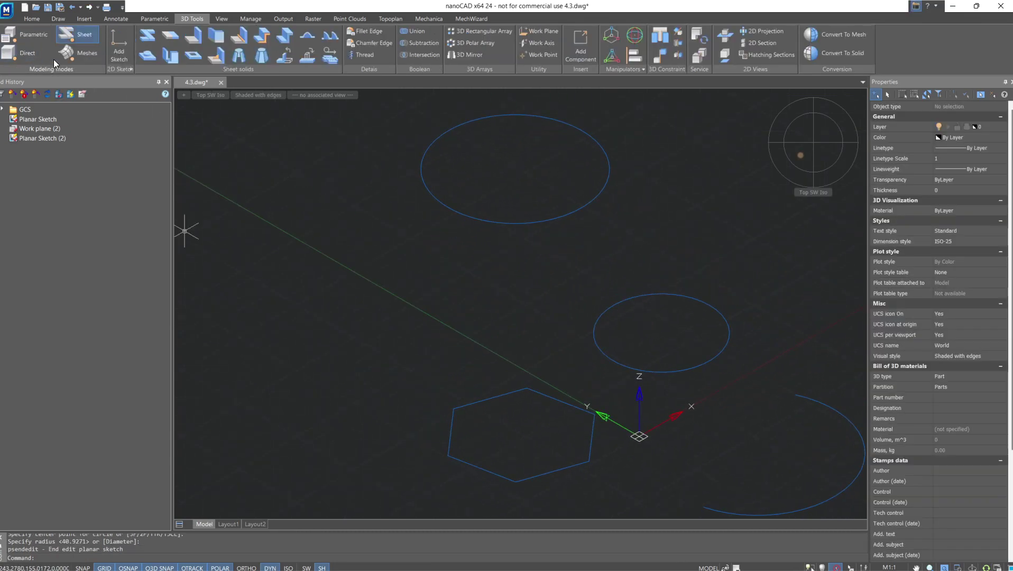
Create a ruled shell from the base hexagon to the circle above with default parameters, checking its preview from above and in isometric view.
left_click(263, 57)
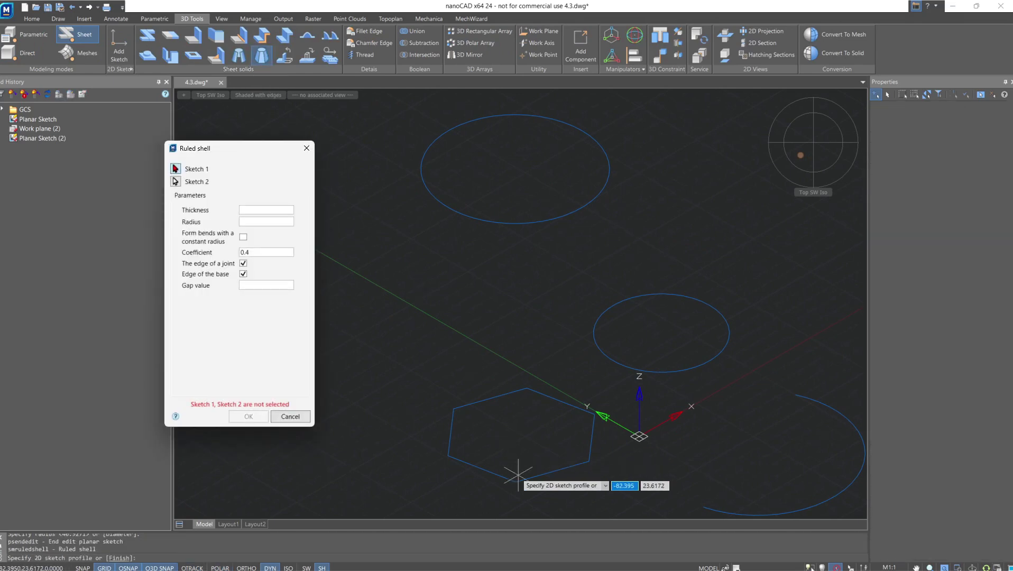
left_click(515, 482)
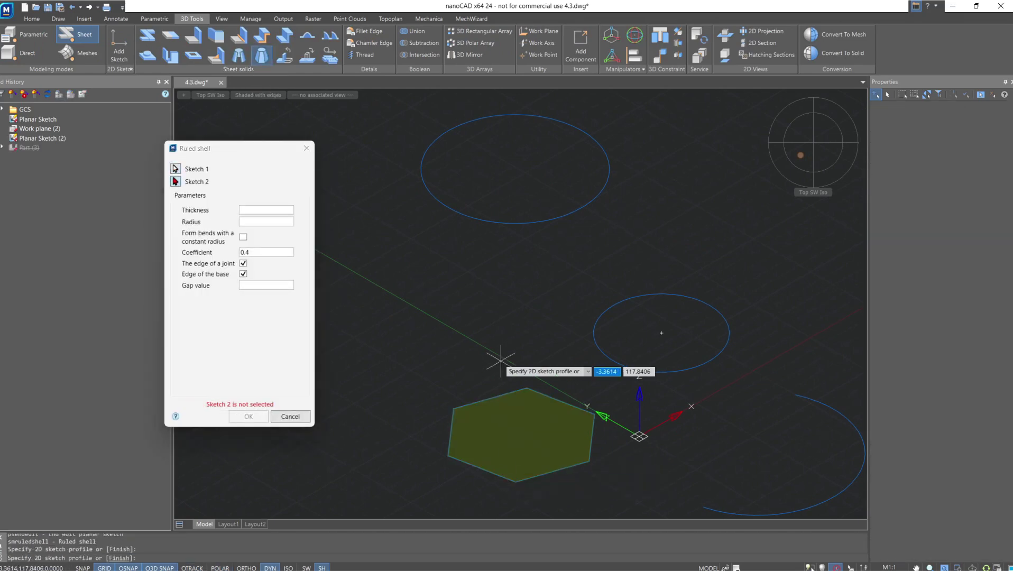
left_click(500, 217)
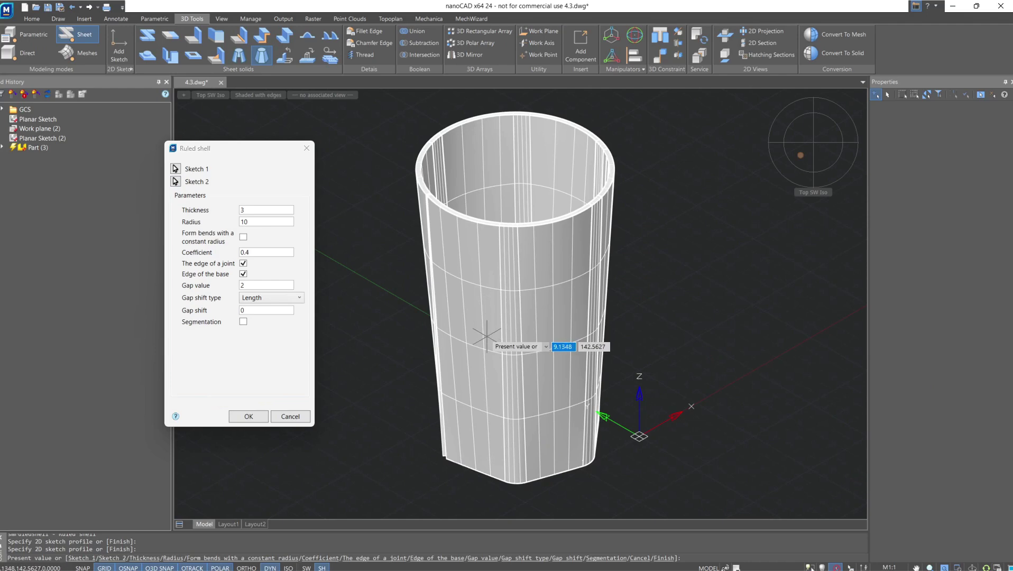
left_click(822, 155)
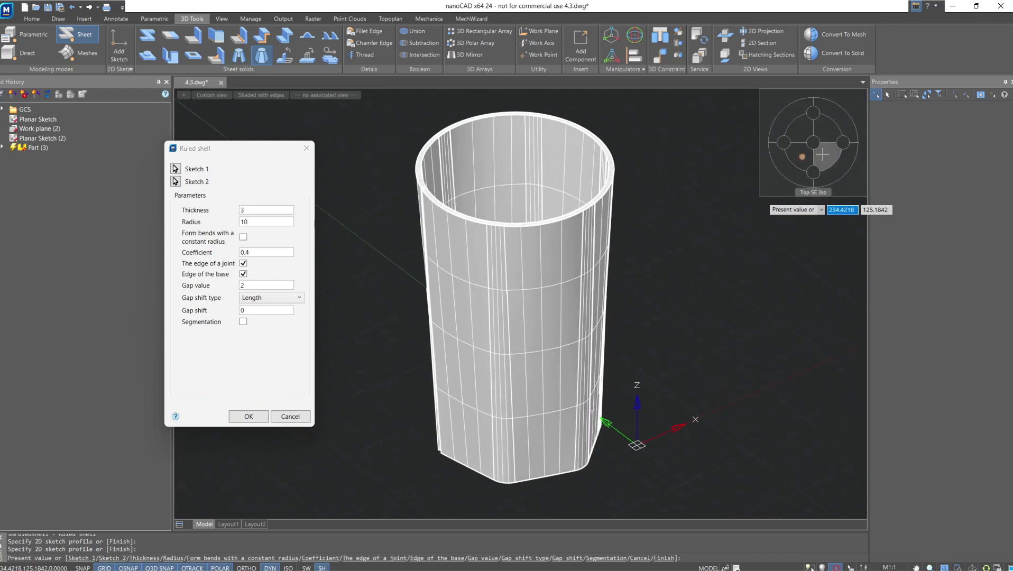
left_click(815, 142)
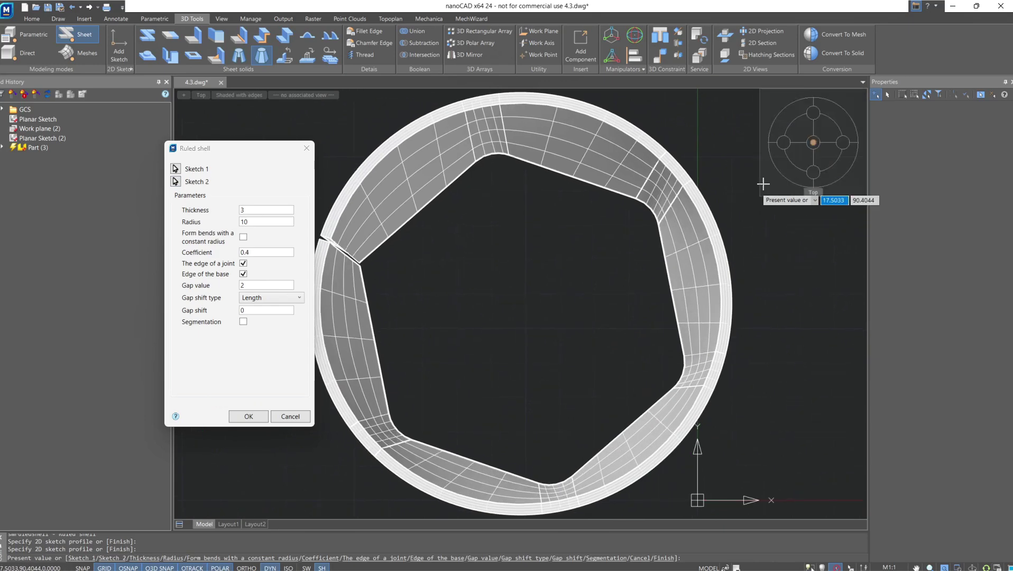
left_click(794, 159)
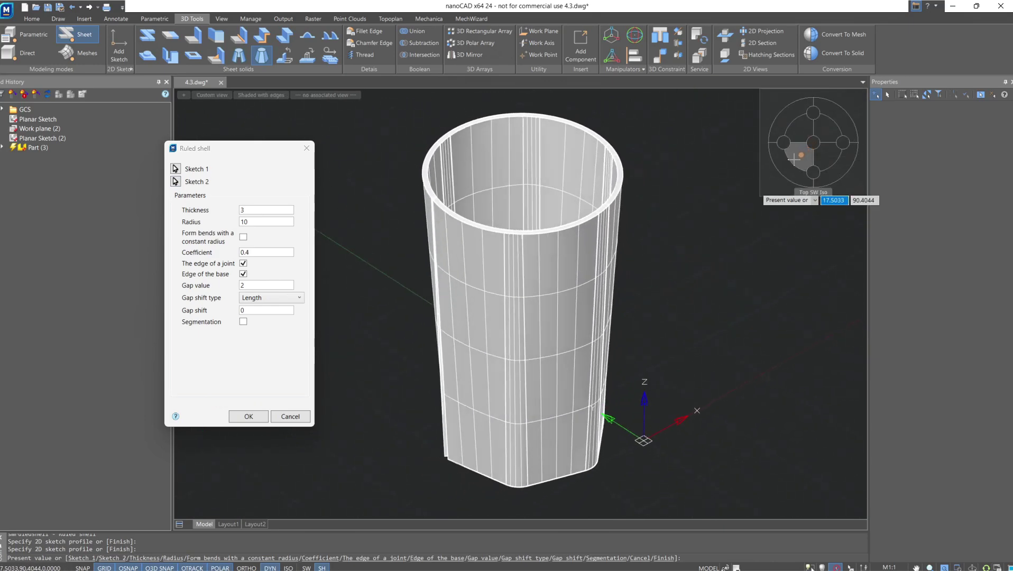
left_click(259, 420)
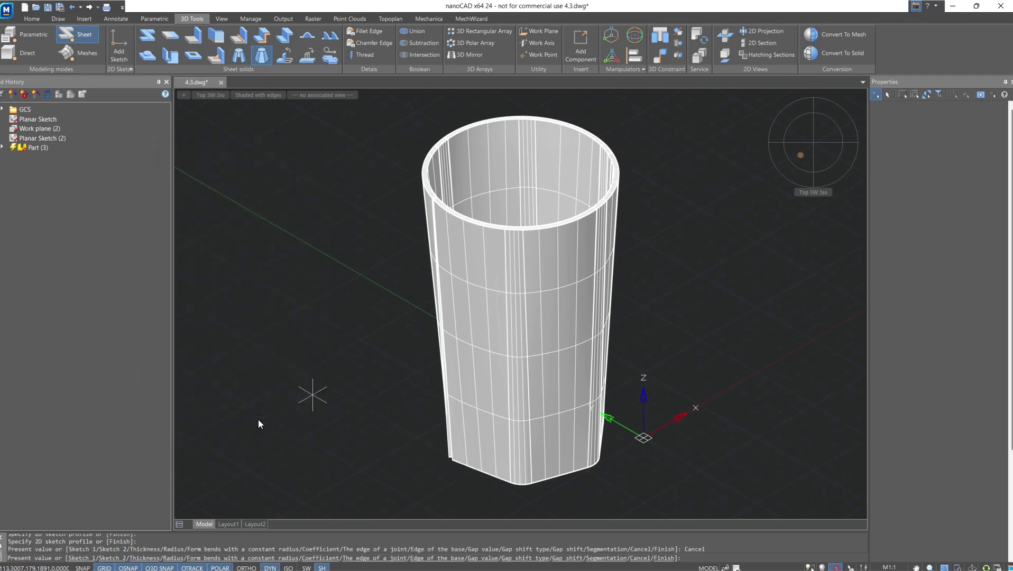